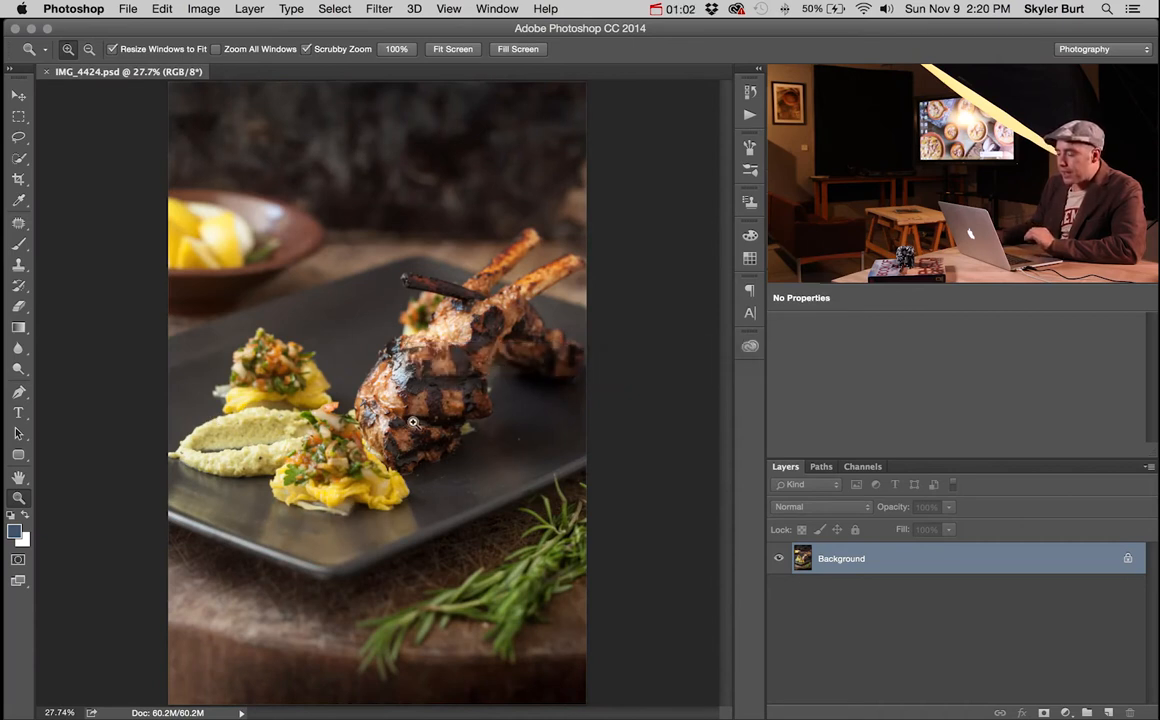
Step: Examine the plate around the lamb and purée up close for specks, scratches and crumbs
left_click_drag(412, 425, 493, 456)
key("space")
left_click_drag(566, 558, 331, 447)
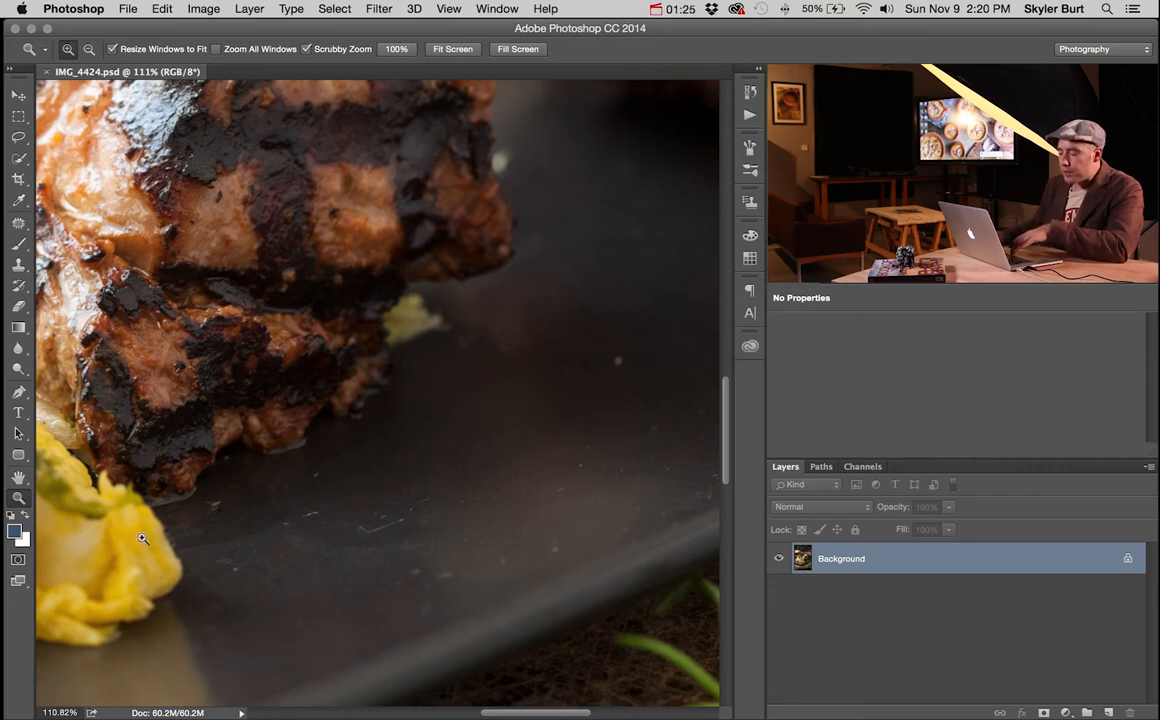
key("space")
left_click_drag(119, 545, 482, 541)
left_click_drag(150, 504, 472, 499)
left_click_drag(125, 466, 498, 511)
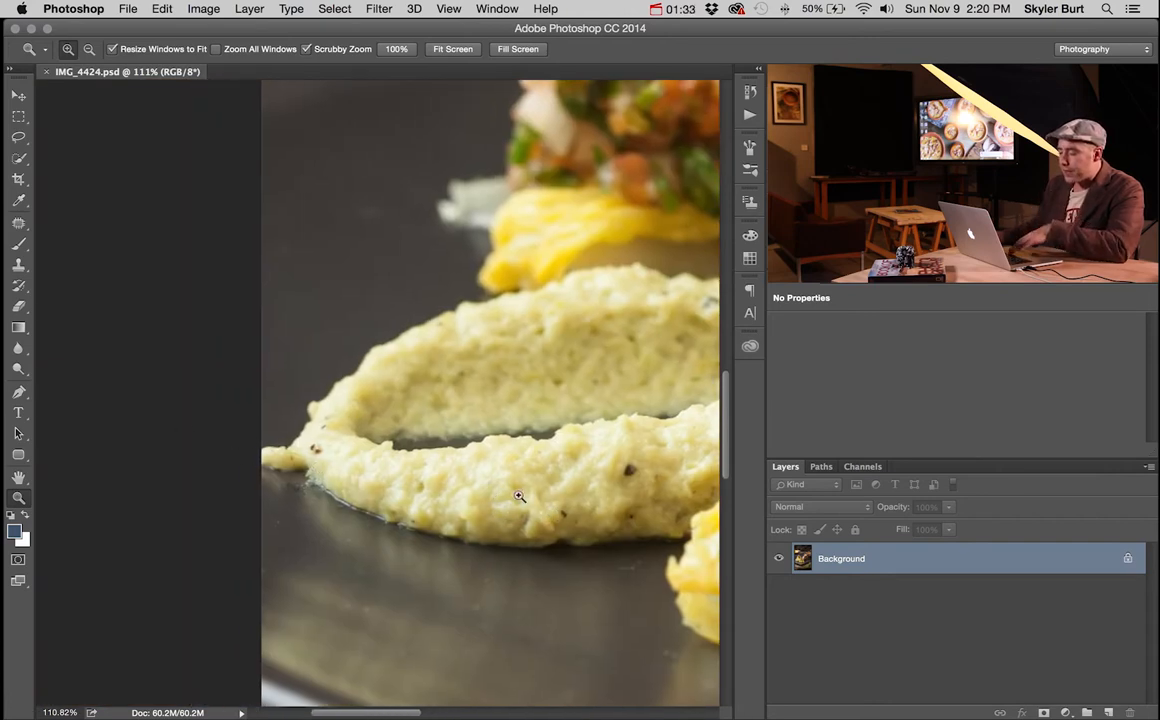
key("space")
left_click_drag(601, 492, 134, 430)
left_click_drag(640, 430, 40, 450)
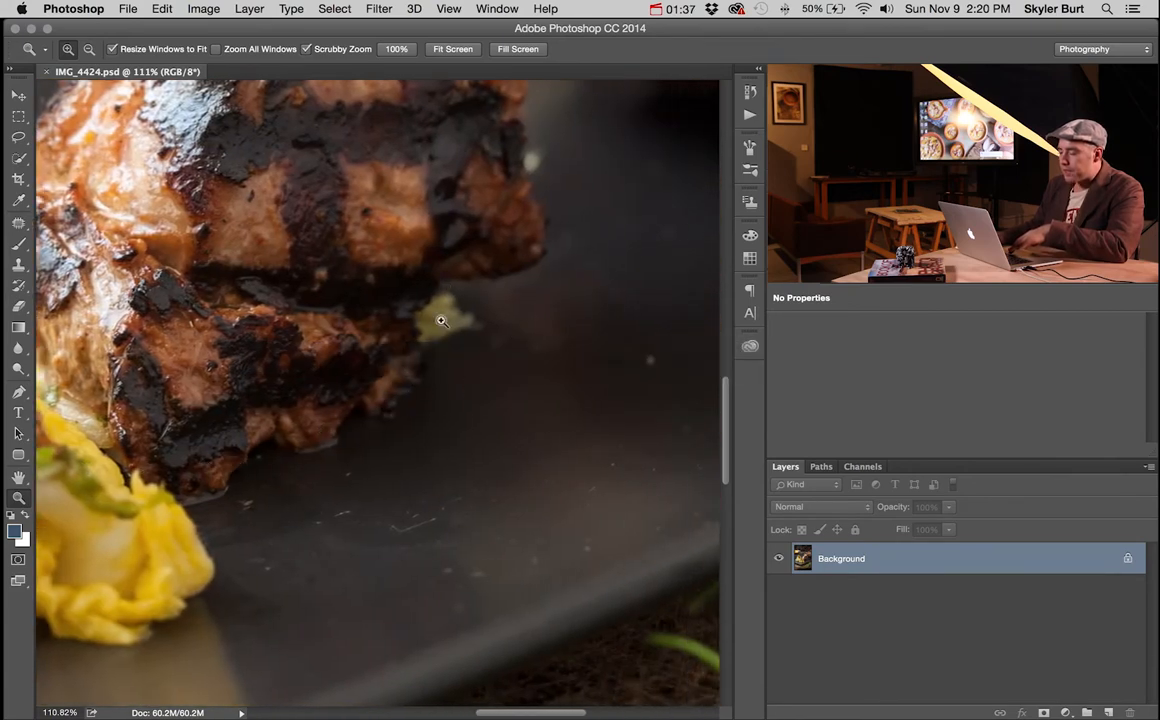
left_click_drag(454, 304, 430, 362)
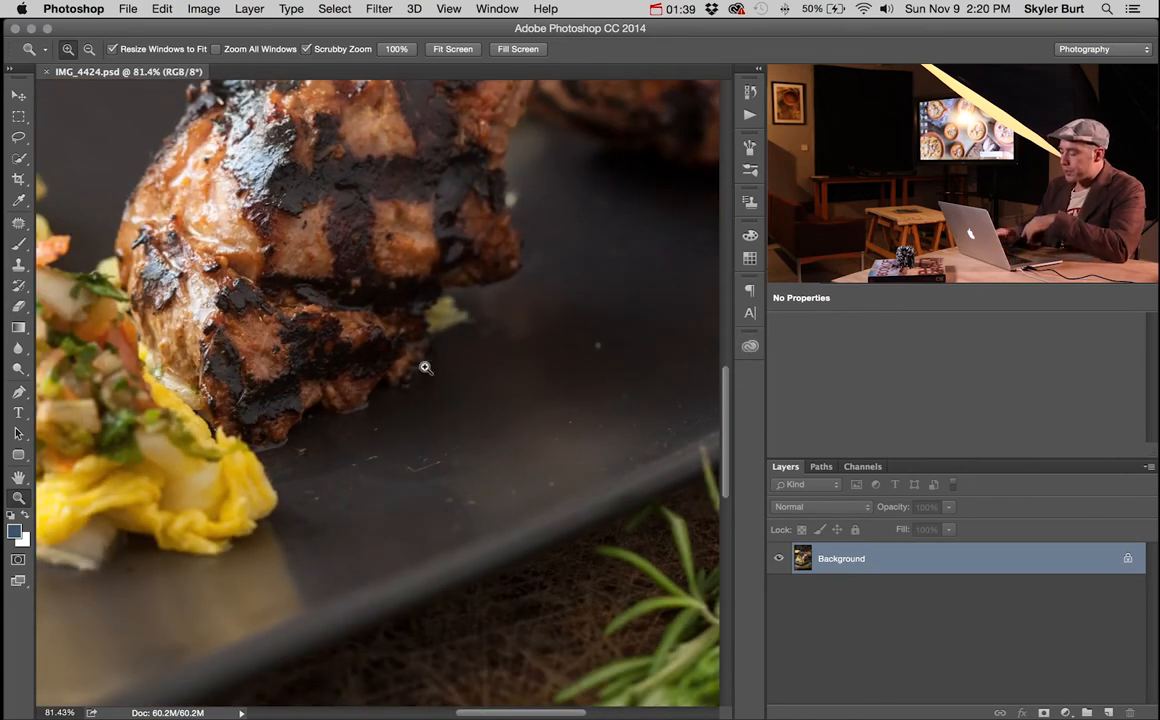
key("super+0")
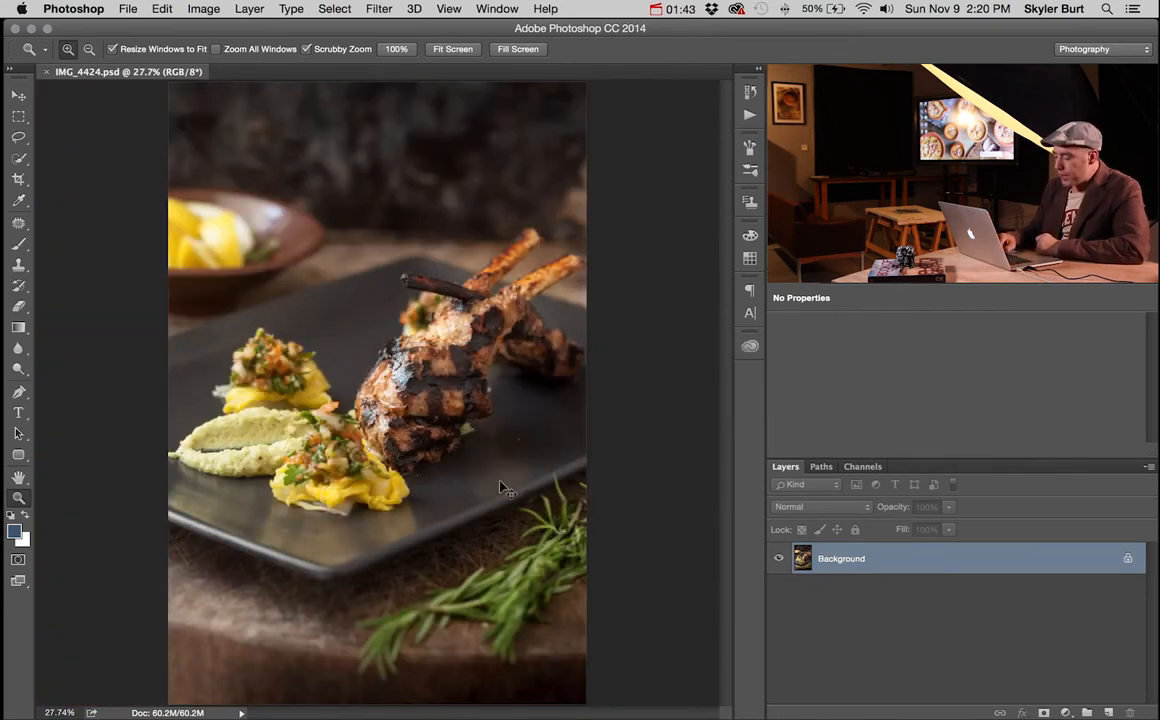
Step: Duplicate the Background layer and activate the Patch tool for retouching
key("super+j")
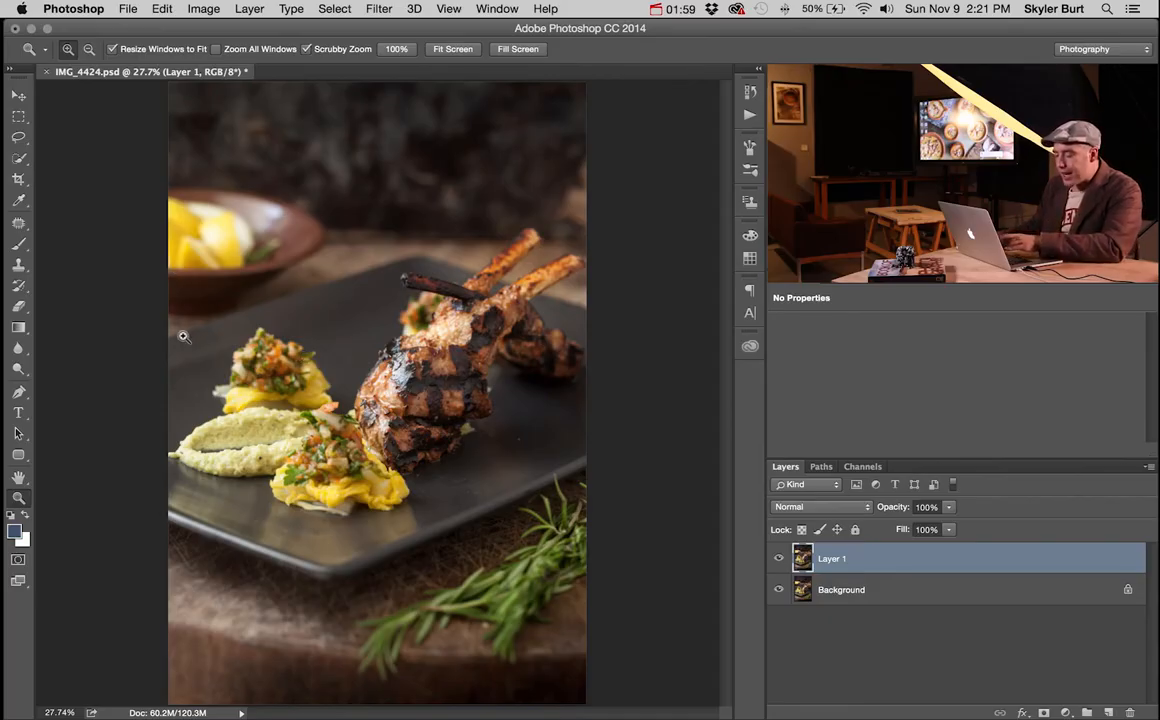
key("j")
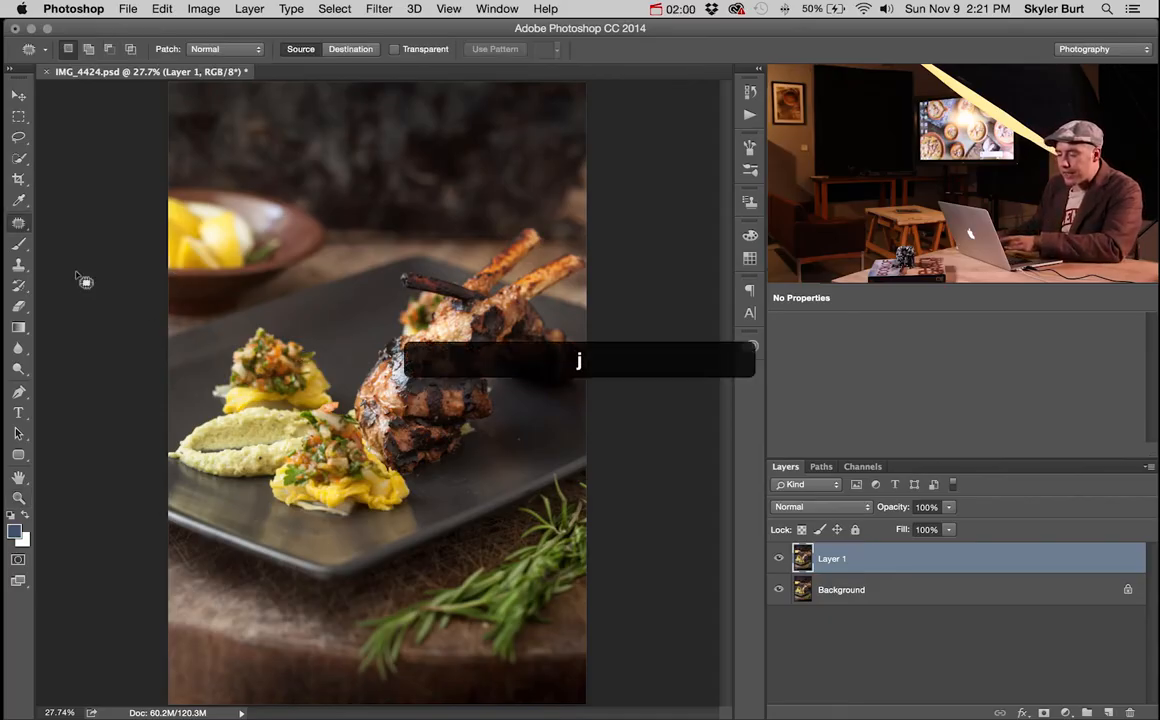
left_click(24, 226)
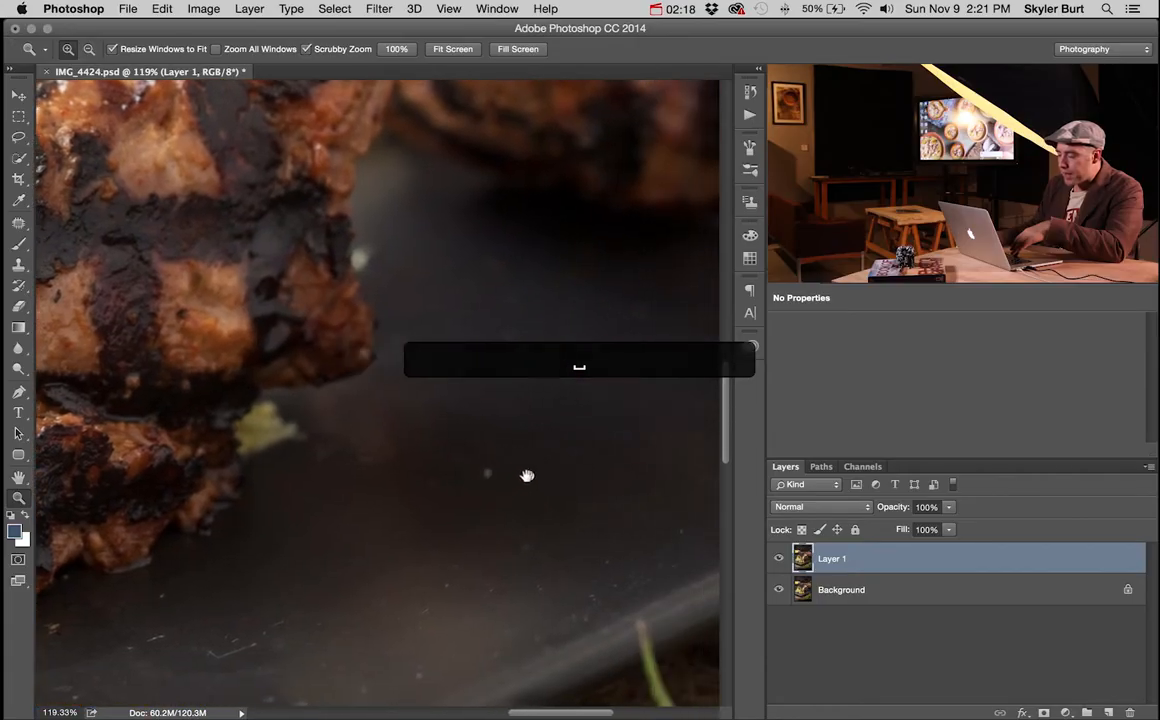
Step: Patch the prominent white spot on the dark plate beside the lamb with clean texture from just below it, and clear the selection
left_click_drag(527, 476, 504, 471)
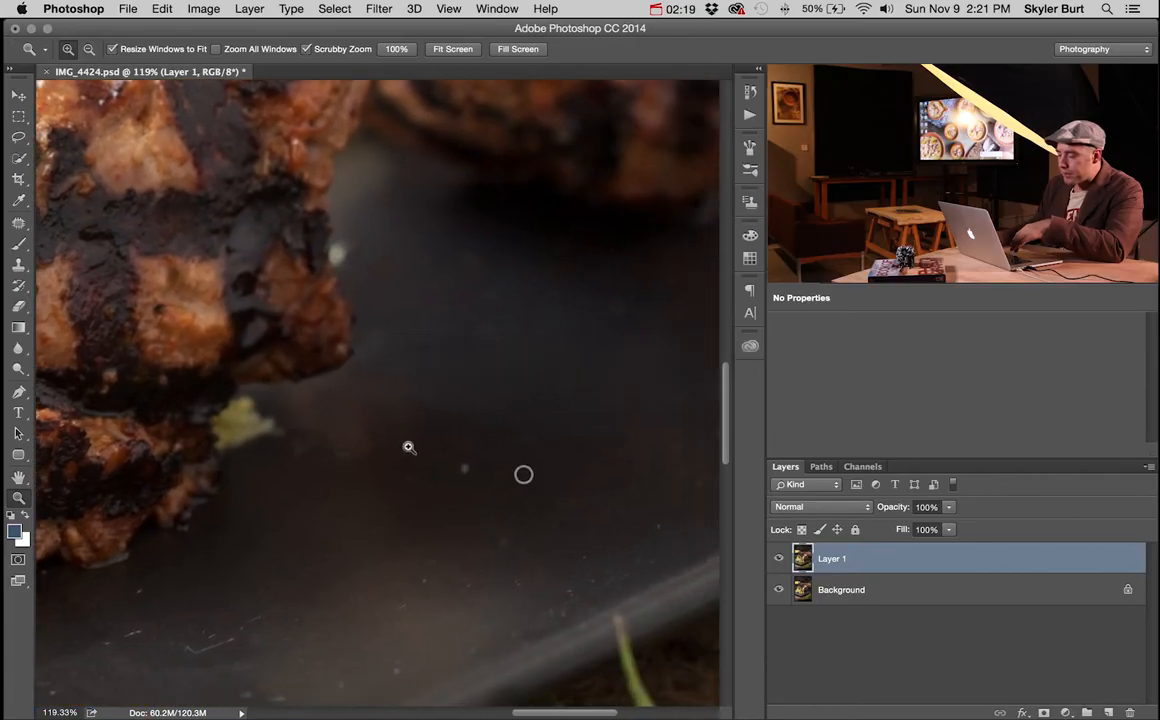
left_click_drag(382, 443, 437, 474)
left_click_drag(507, 464, 339, 319)
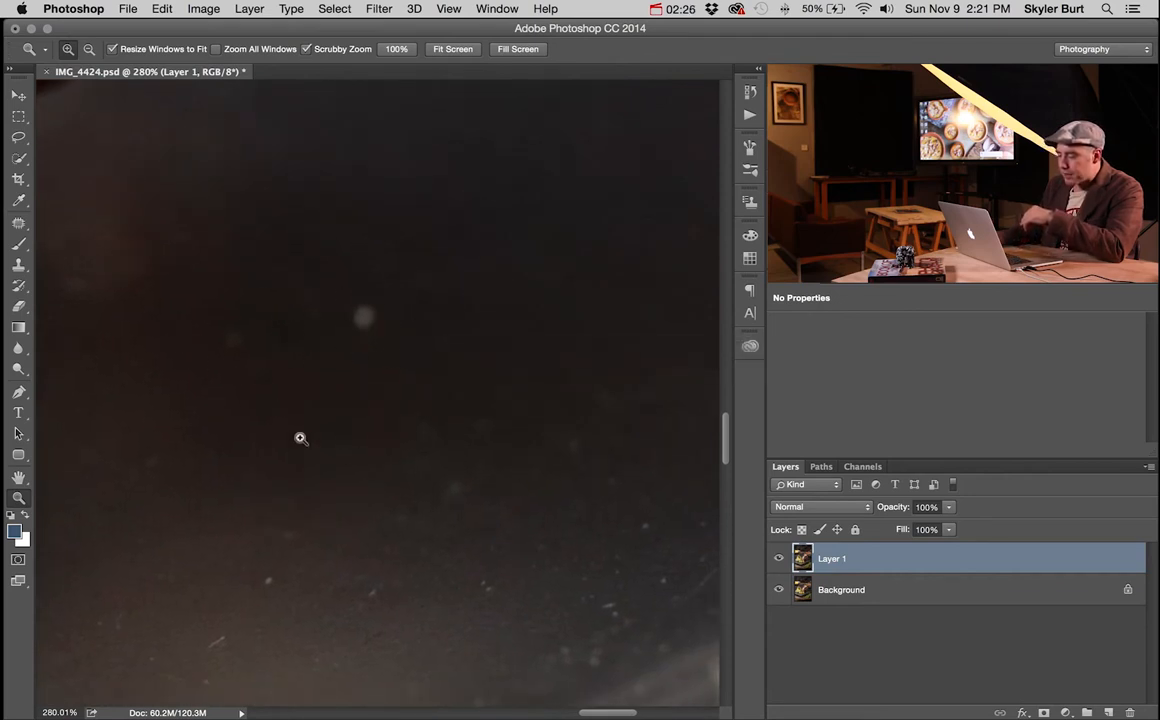
key("j")
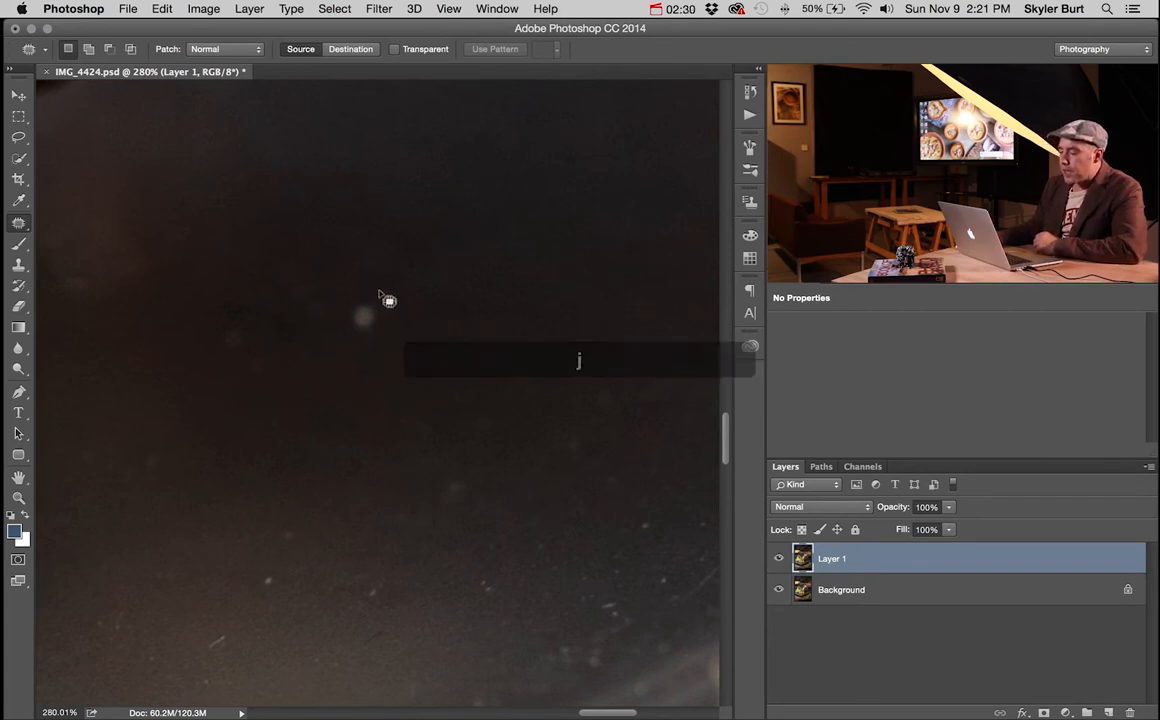
mouse_move(346, 304)
left_mouse_down()
mouse_move(379, 341)
mouse_move(377, 296)
left_mouse_up()
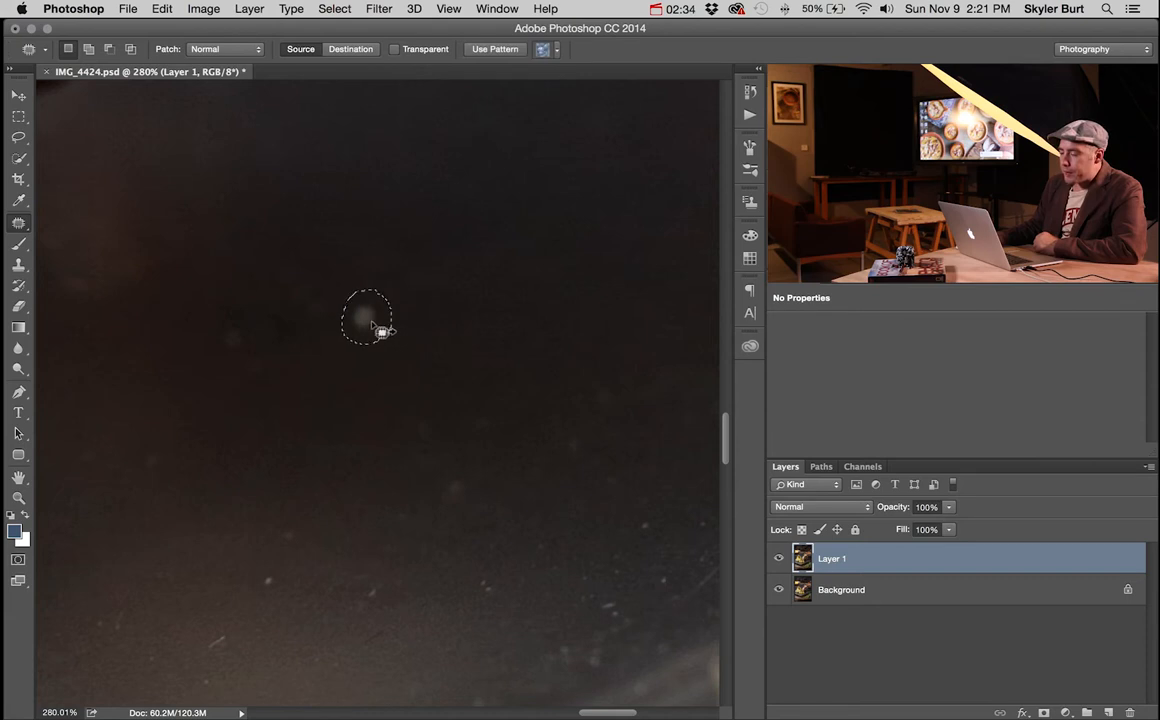
left_click(411, 326)
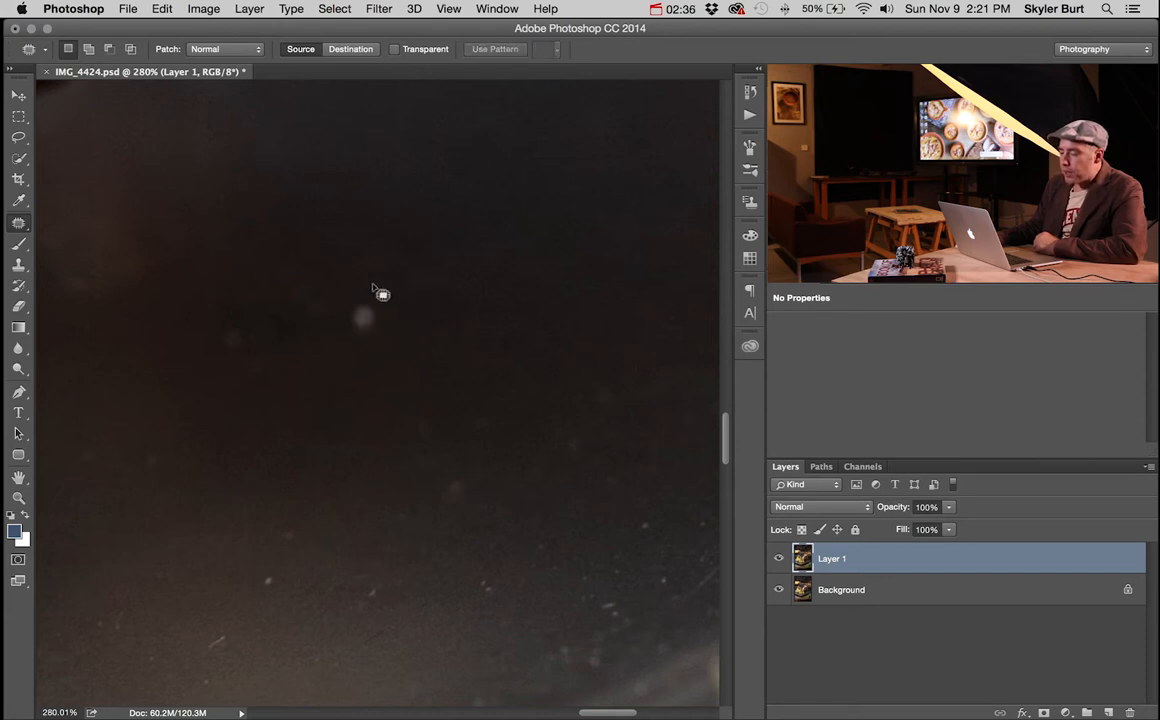
mouse_move(370, 283)
left_mouse_down()
mouse_move(330, 309)
mouse_move(339, 331)
mouse_move(380, 345)
mouse_move(381, 294)
left_mouse_up()
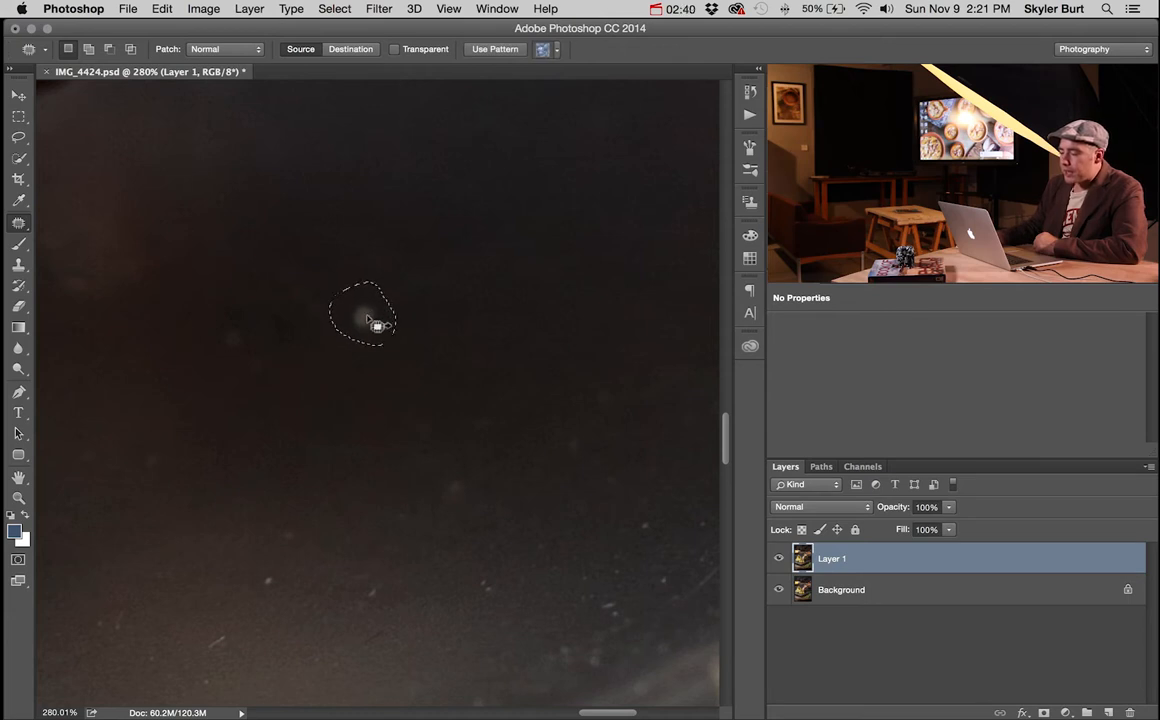
left_click_drag(368, 320, 346, 402)
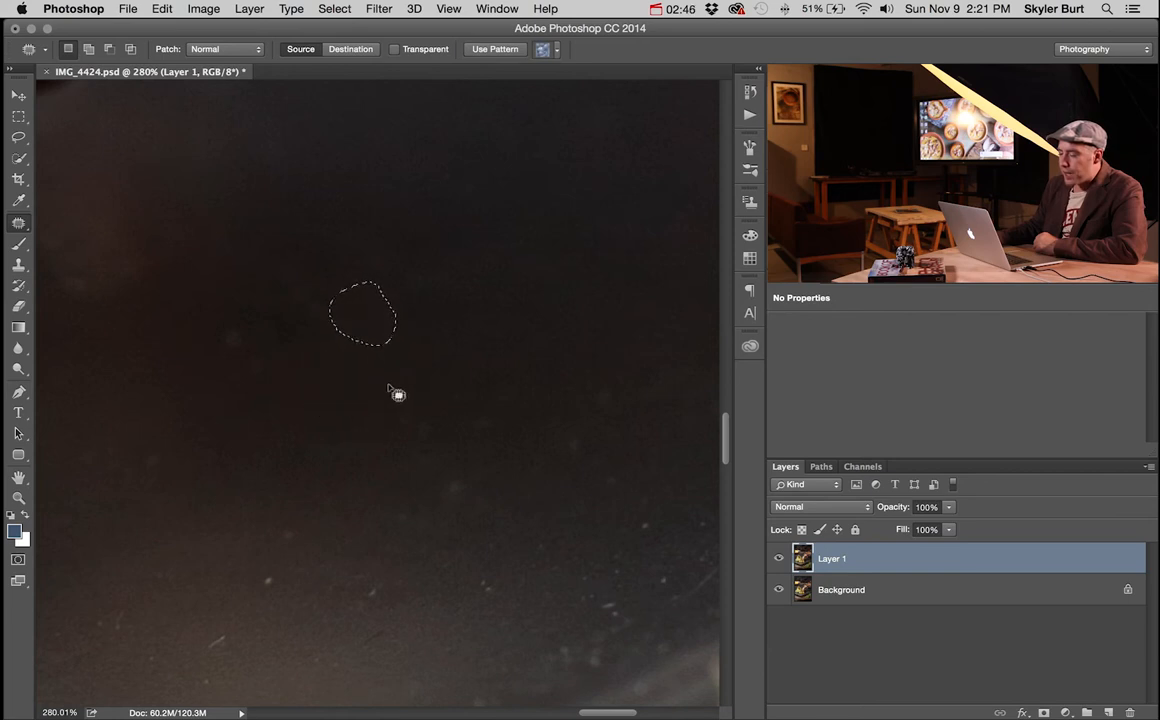
key("super+d")
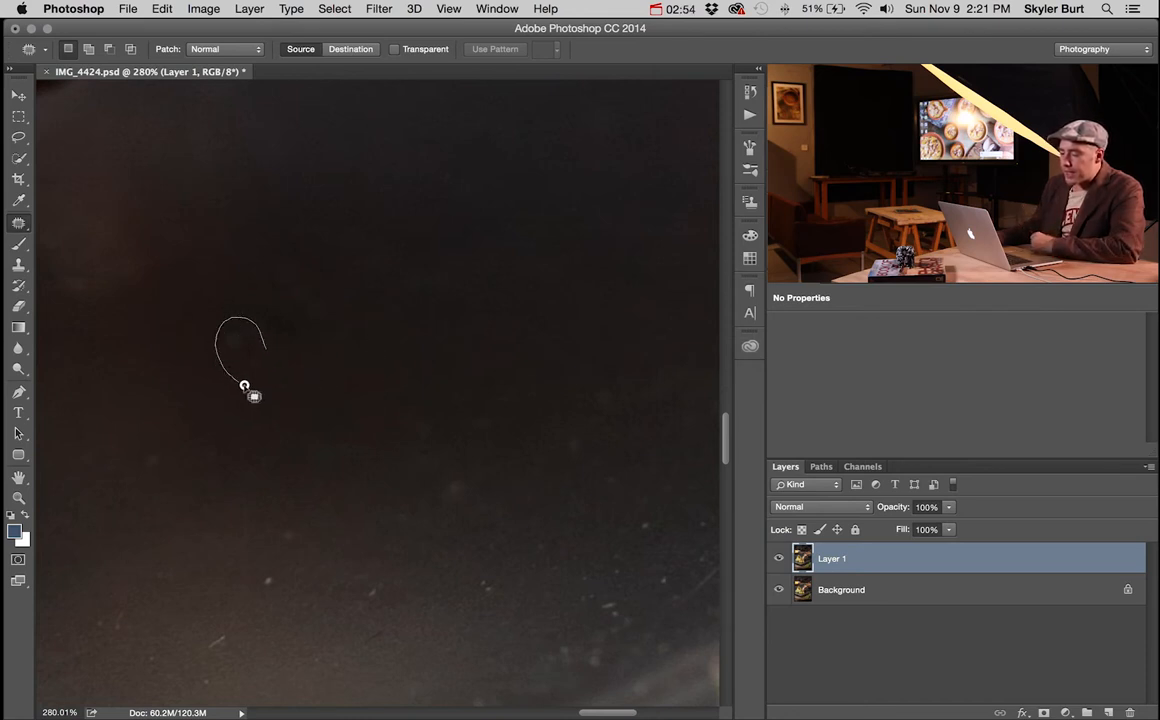
Step: Patch the fainter spot on the plate, between the removed white spot and the lamb, with nearby clean texture, and deselect
left_click_drag(268, 343, 267, 340)
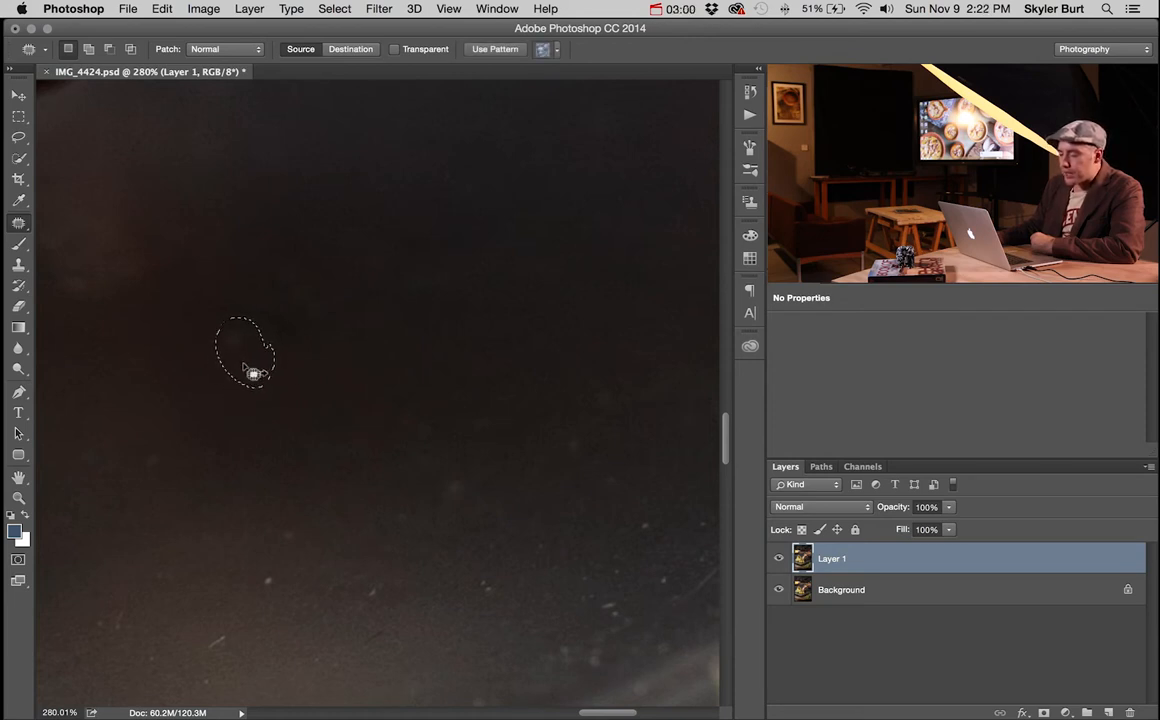
left_click_drag(243, 363, 310, 430)
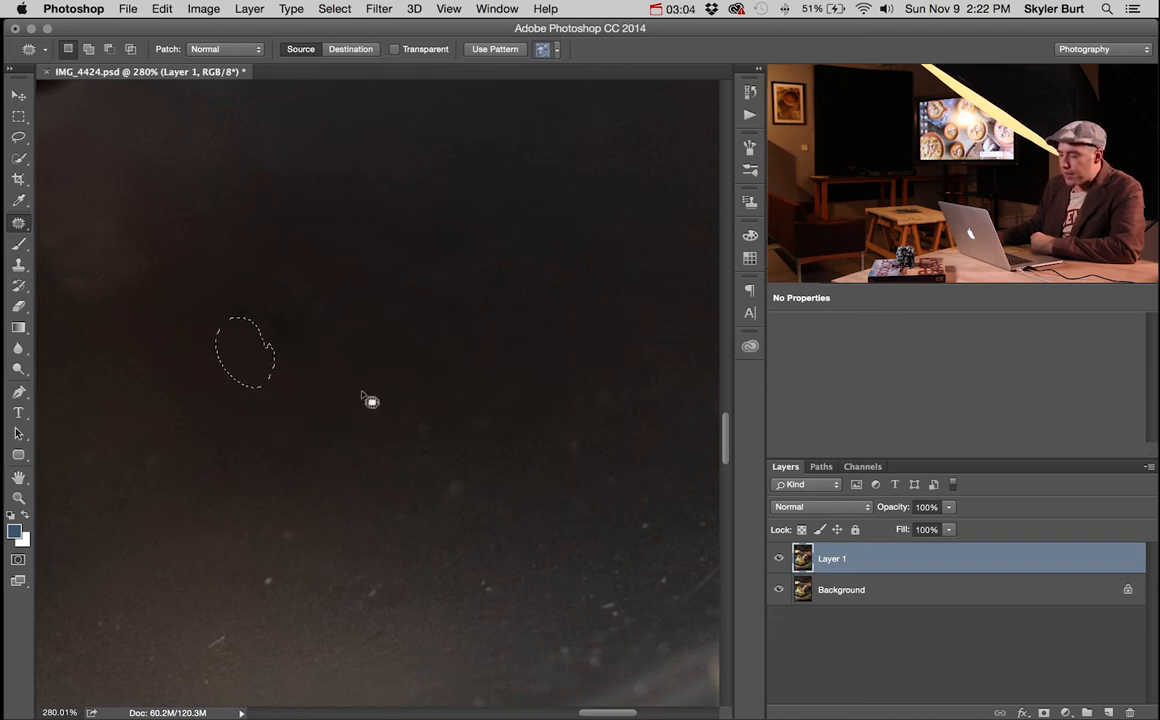
key("ctrl+d")
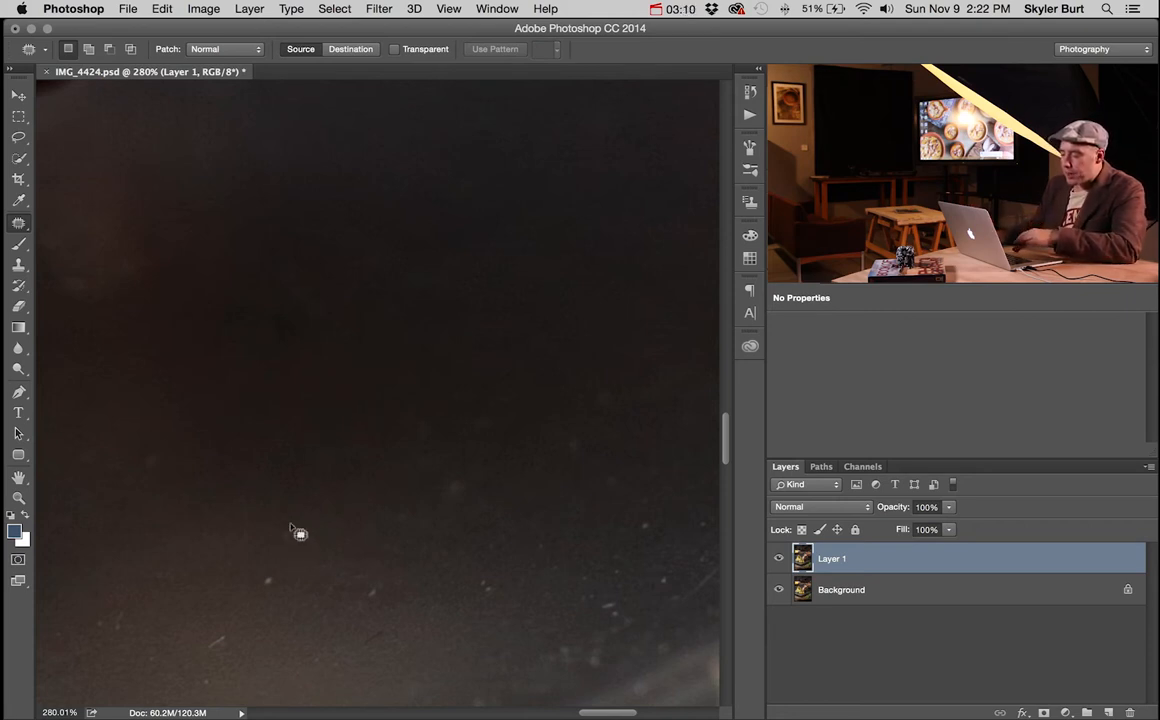
Step: Patch the two small specks in the lighter area of the plate with clean texture from just above them
key("space")
left_click_drag(236, 567, 421, 535)
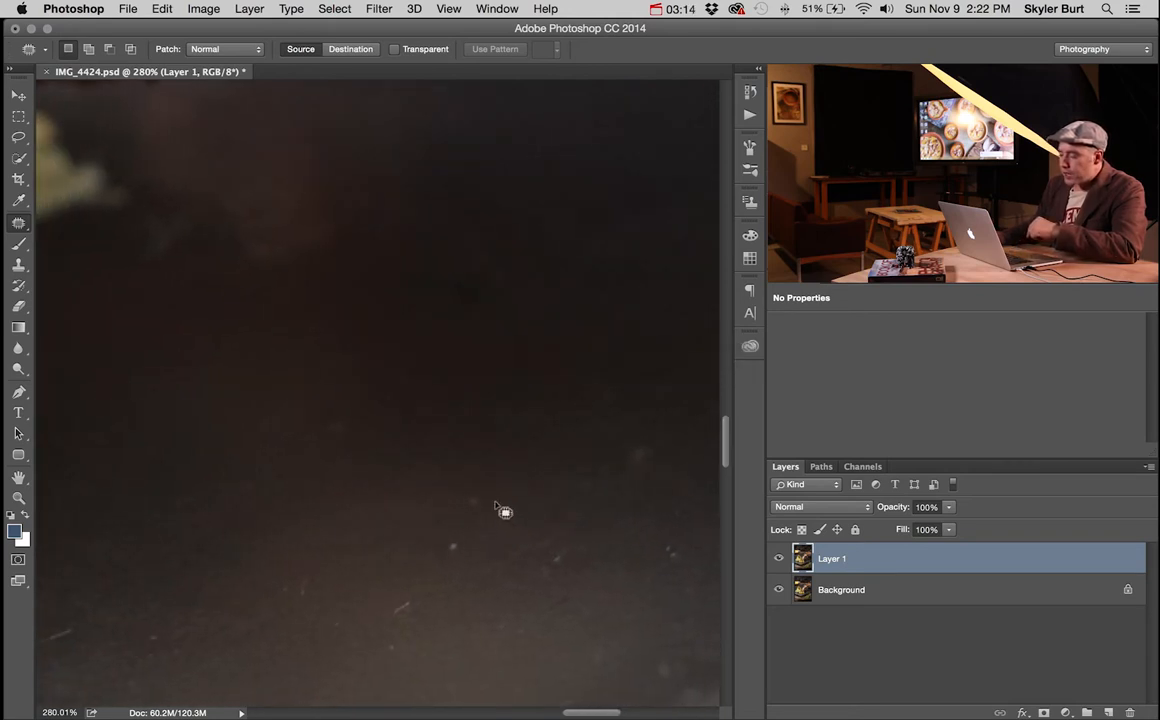
mouse_move(486, 491)
left_mouse_down()
mouse_move(494, 515)
mouse_move(474, 446)
left_mouse_up()
mouse_move(459, 532)
left_mouse_down()
mouse_move(446, 533)
mouse_move(476, 536)
mouse_move(464, 533)
mouse_move(476, 466)
left_mouse_up()
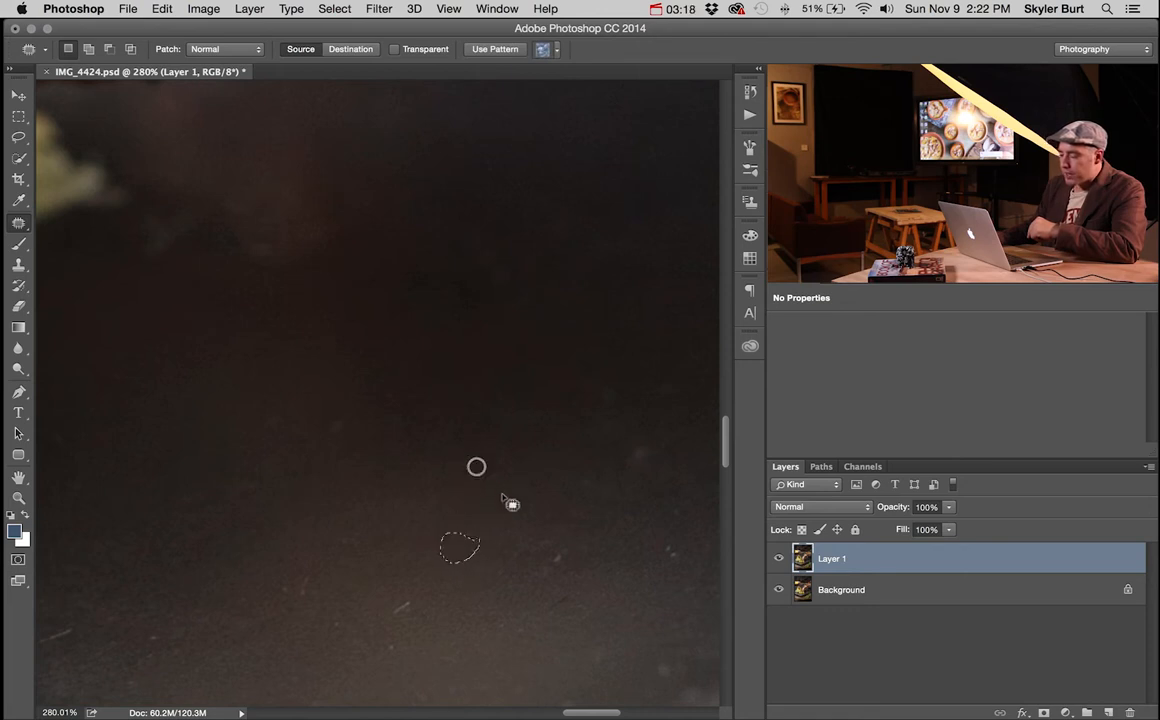
left_click(498, 493)
Step: Patch the faint specks on the plate closer to the lamb with adjacent clean texture, and clear the selection
mouse_move(331, 406)
left_mouse_down()
mouse_move(370, 425)
mouse_move(364, 408)
left_mouse_up()
left_click_drag(352, 434, 425, 520)
left_click(312, 437)
mouse_move(274, 406)
left_mouse_down()
mouse_move(256, 438)
mouse_move(291, 406)
mouse_move(390, 560)
left_mouse_up()
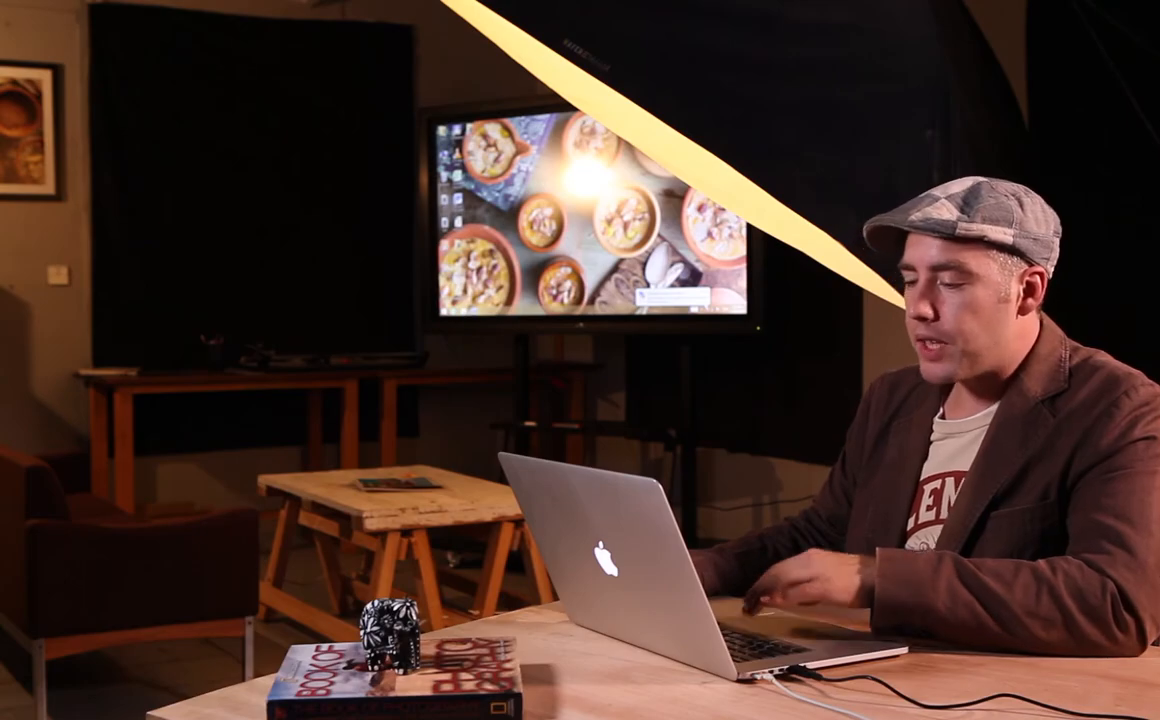
key("super+d")
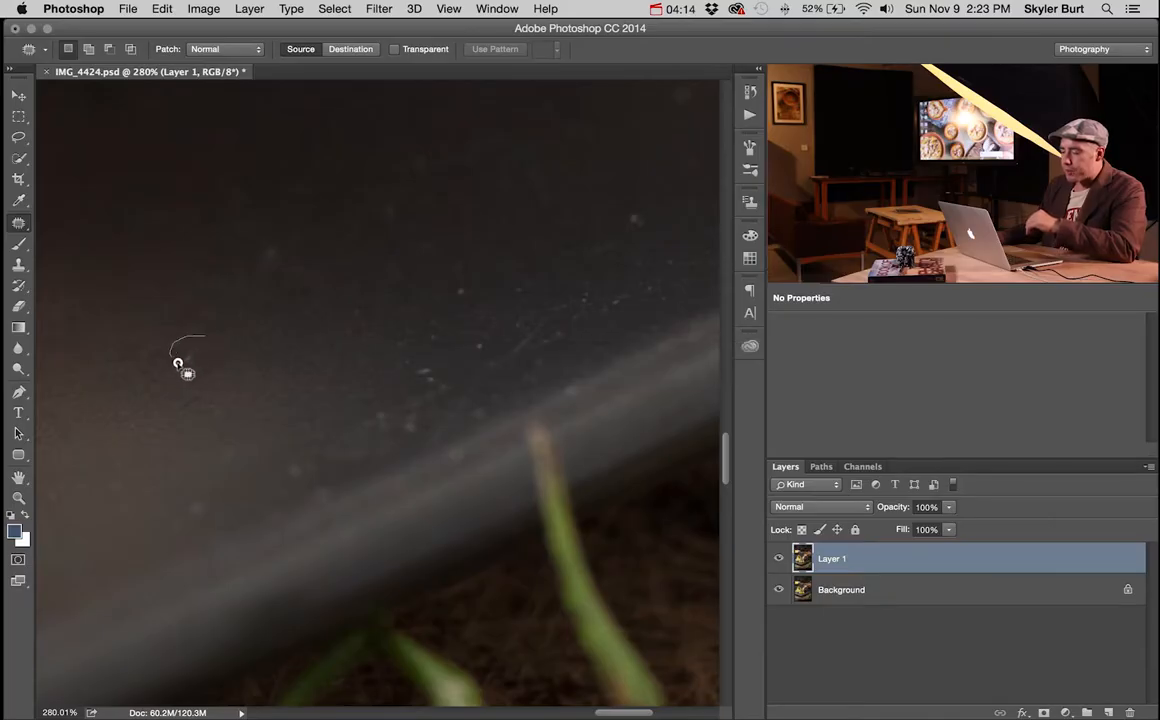
Step: Try to patch the faint speck above the plate's rim with texture from a distant area near the rosemary, and undo that patch
mouse_move(206, 356)
left_mouse_down()
mouse_move(440, 435)
mouse_move(668, 544)
mouse_move(668, 614)
left_mouse_up()
key("super+d")
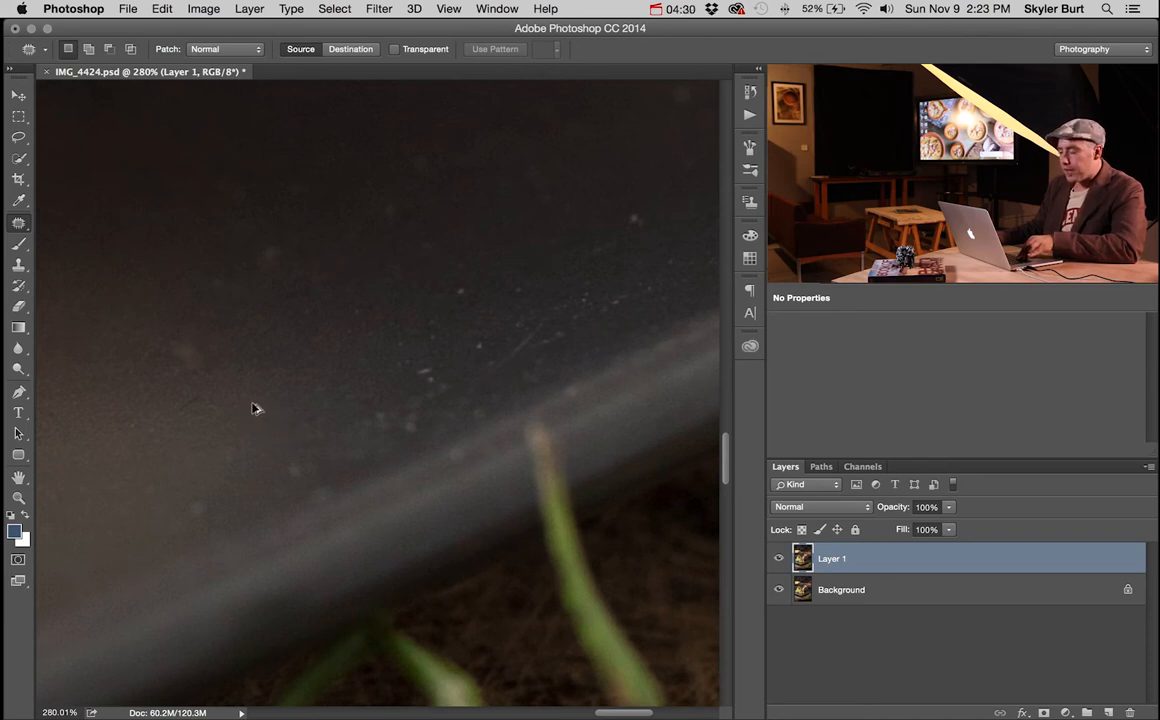
key("super+alt+z")
key("super+alt+z")
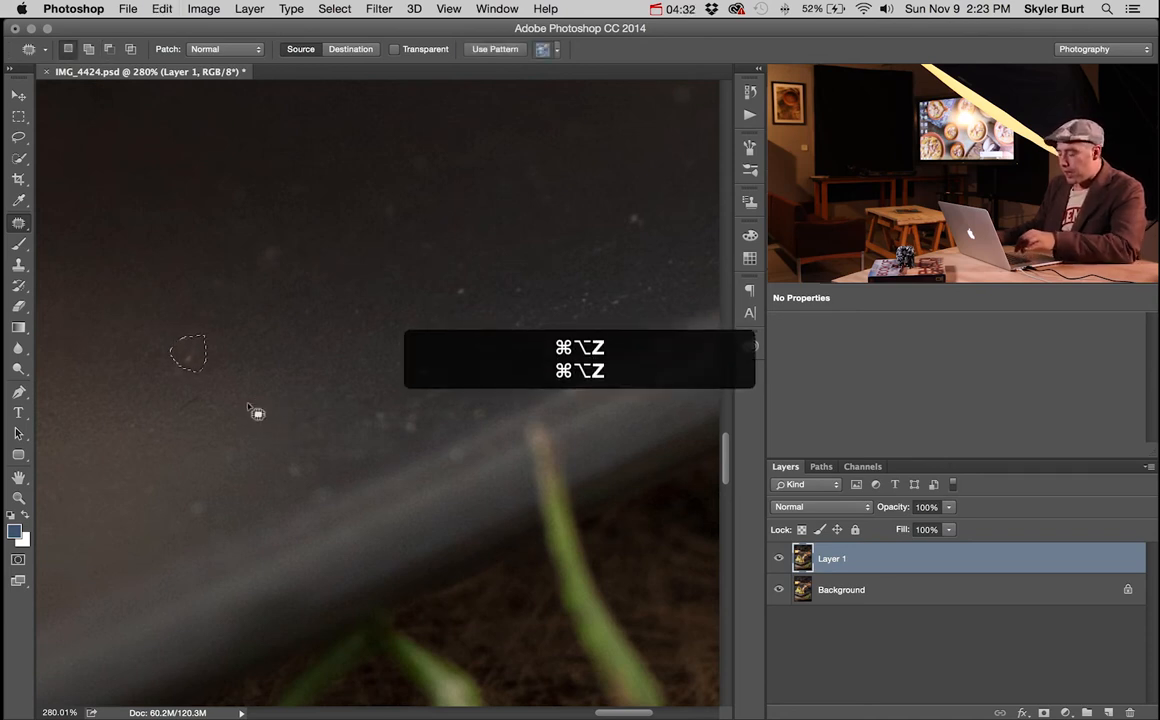
Step: Patch the faint specks and marks on the plate above its front rim, sampling clean texture of similar tone close by
left_click_drag(198, 356, 161, 382)
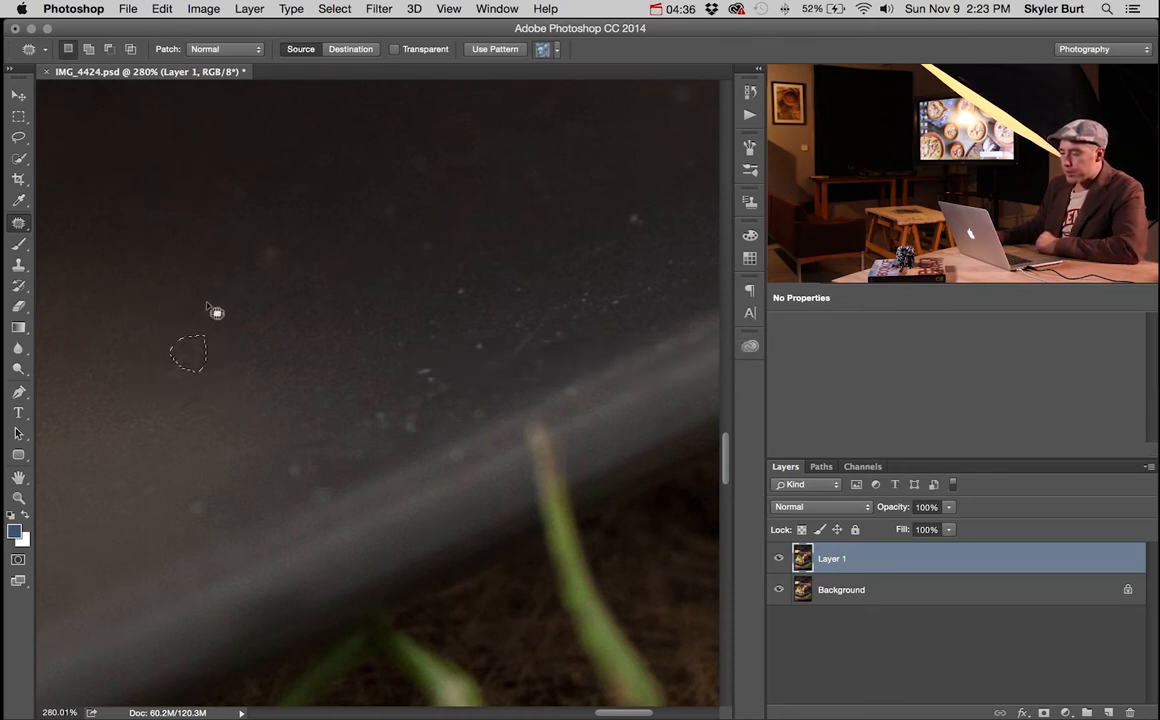
left_click(219, 403)
left_click_drag(204, 418, 196, 370)
left_click(218, 383)
mouse_move(124, 420)
left_mouse_down()
mouse_move(172, 429)
mouse_move(170, 408)
left_mouse_up()
left_click(207, 428)
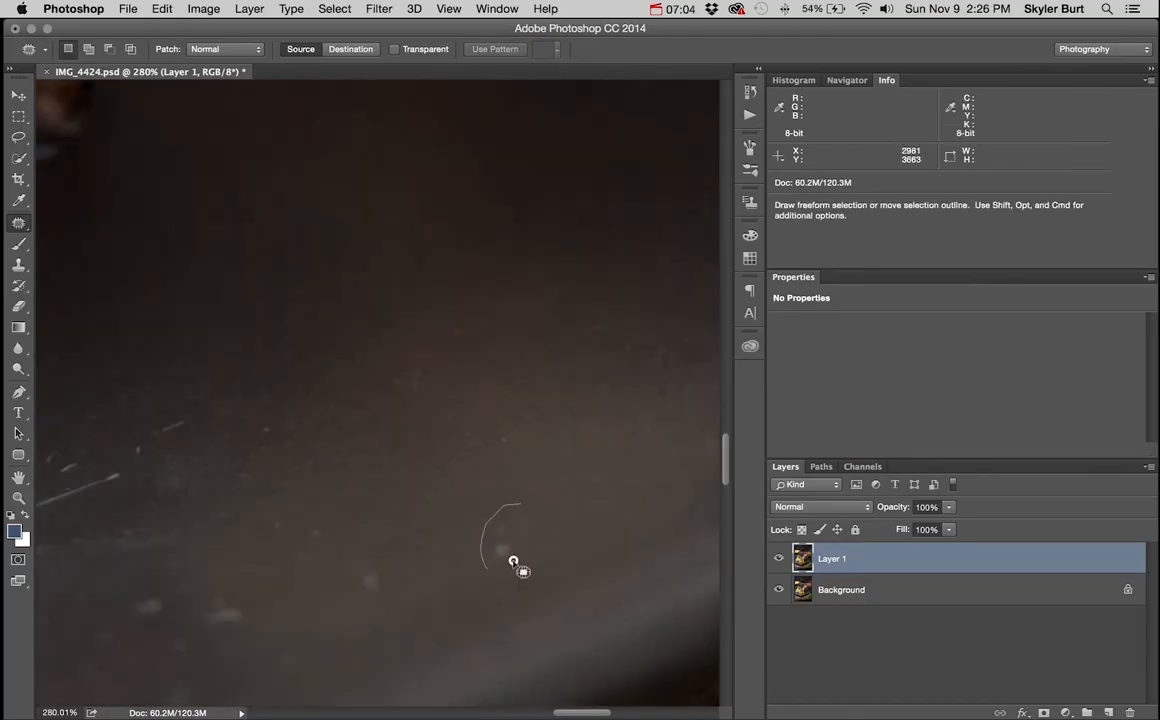
left_click_drag(465, 497, 282, 597)
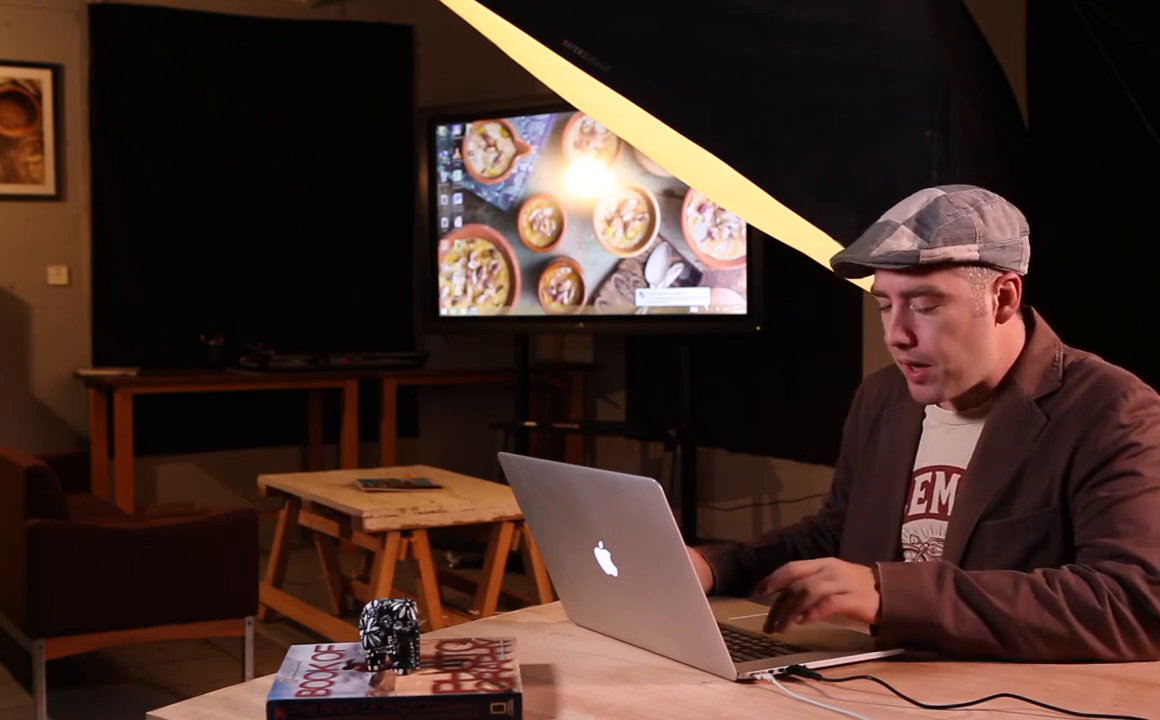
Step: Inspect the retouched plate up close, comparing it with the original by hiding and showing Layer 1
key("z")
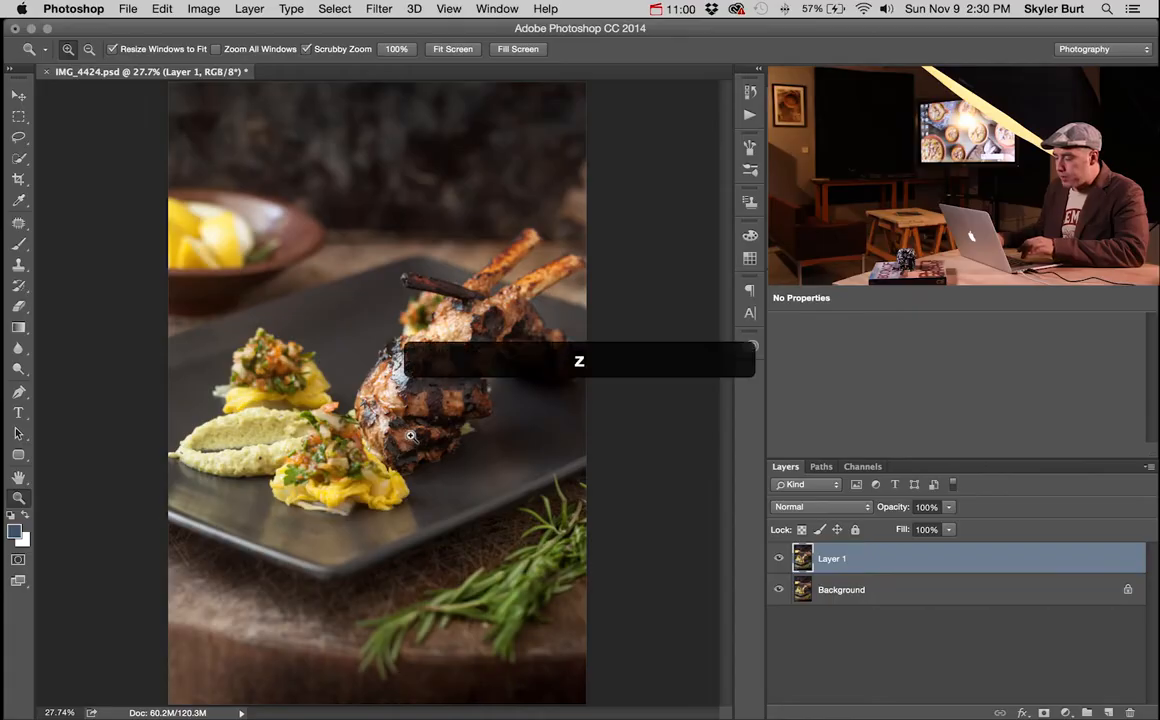
left_click_drag(456, 455, 348, 448)
key("space")
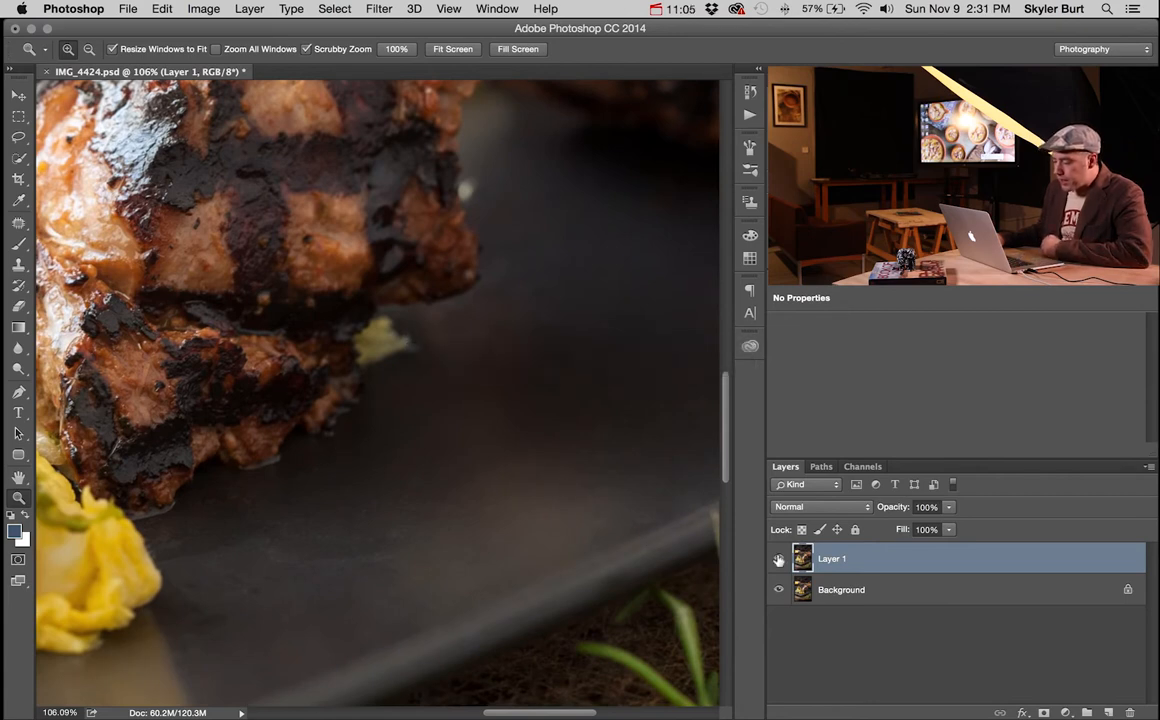
left_click_drag(348, 501, 374, 505)
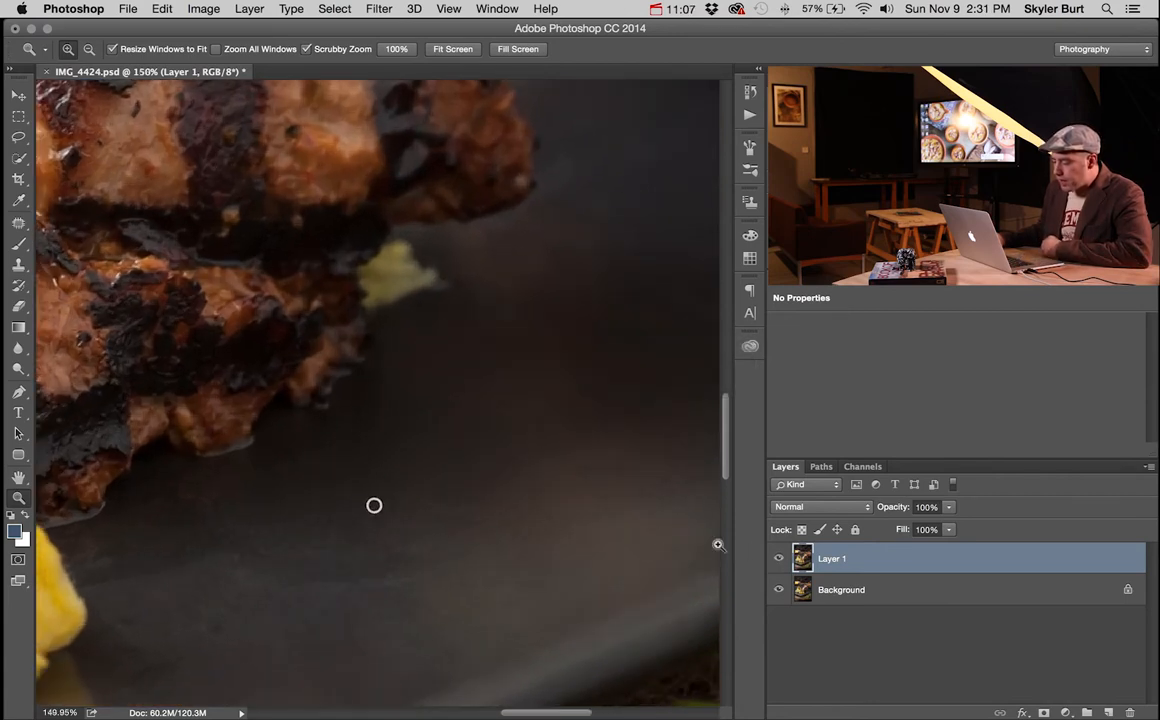
left_click(779, 560)
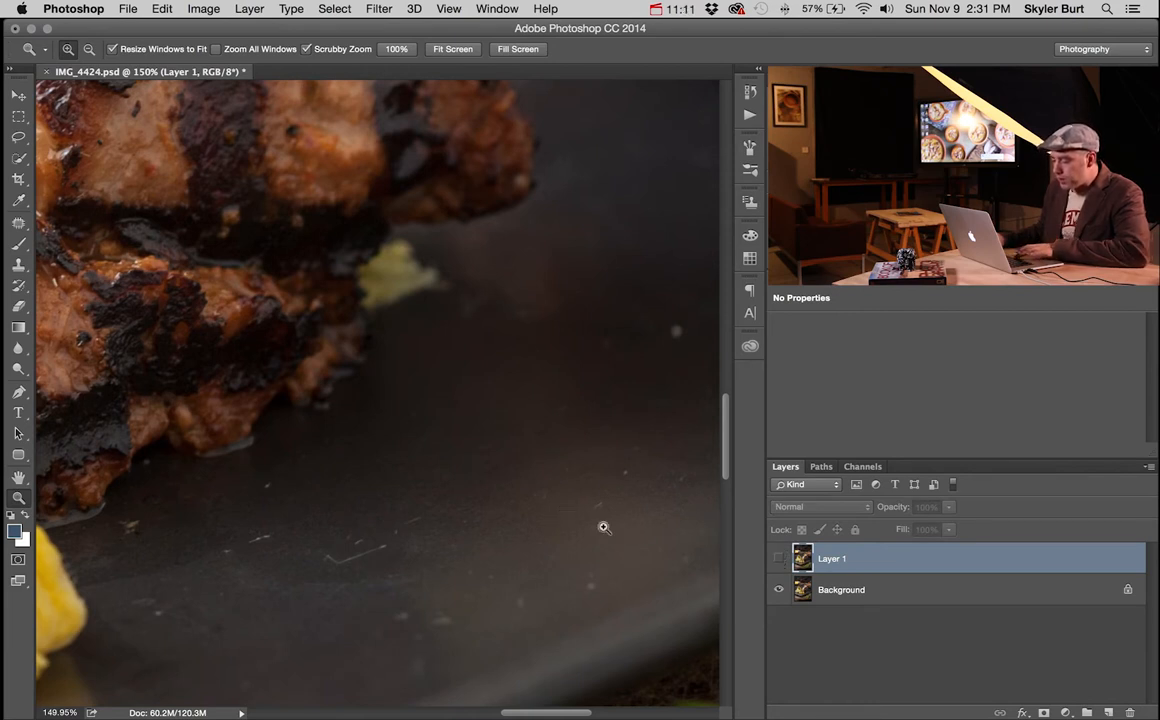
left_click(779, 560)
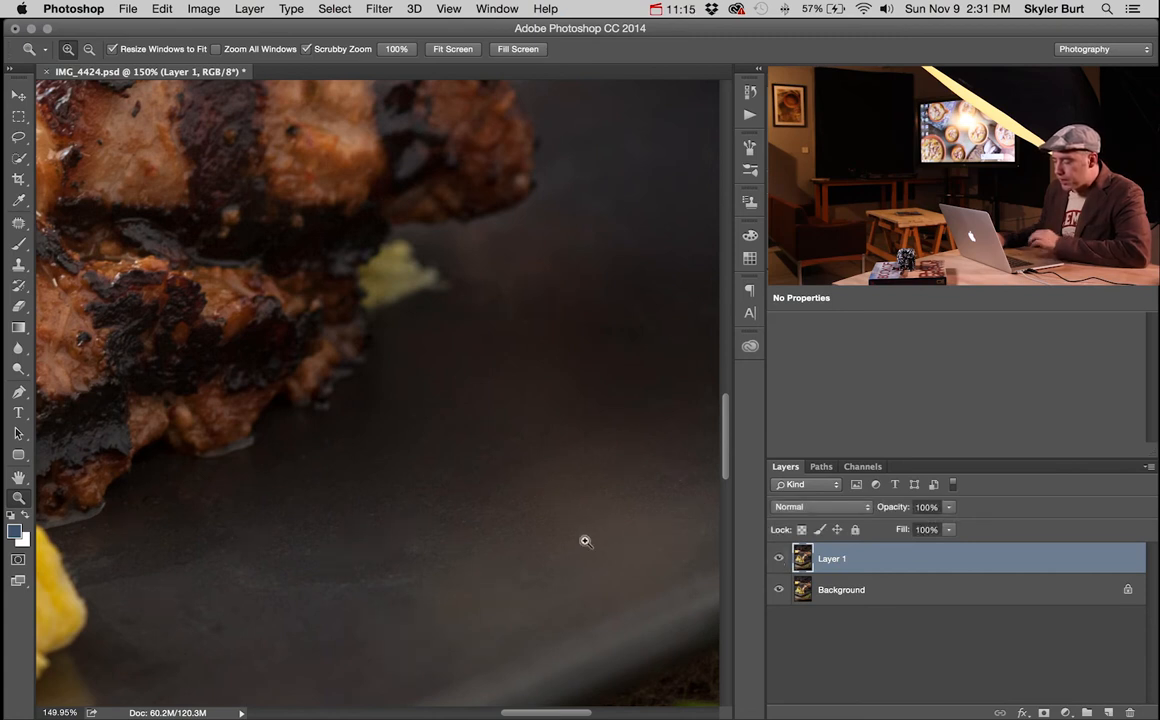
key("space")
left_click_drag(642, 492, 422, 593)
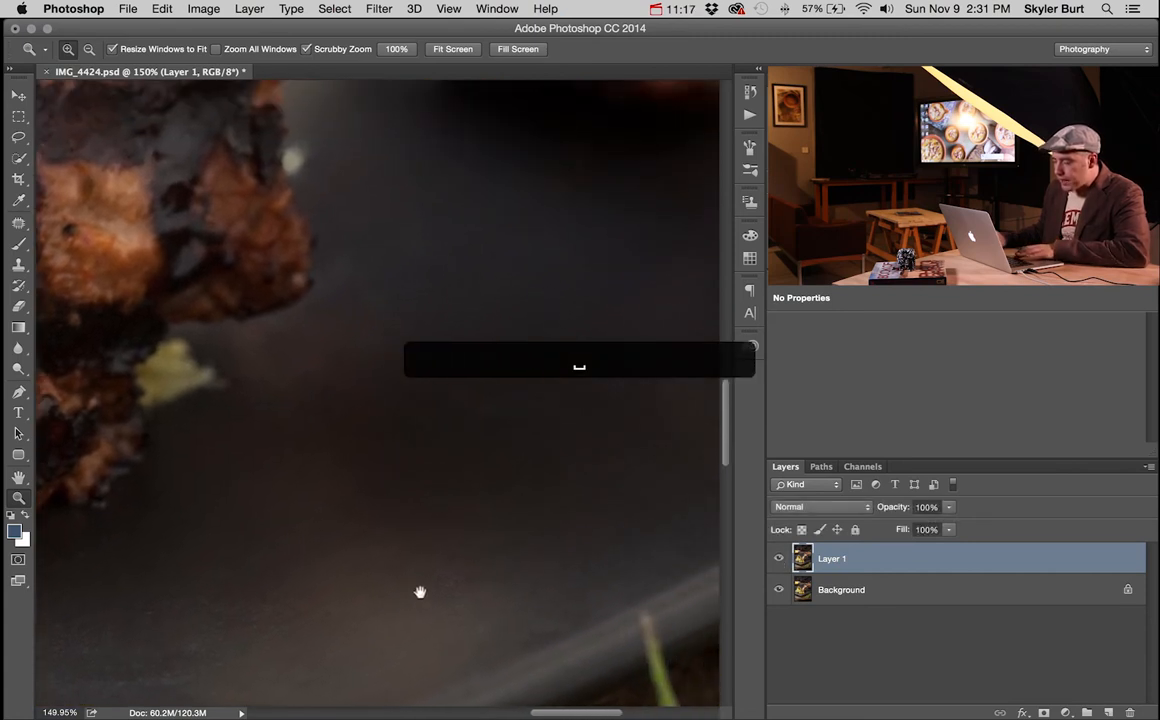
left_click_drag(537, 561, 432, 593)
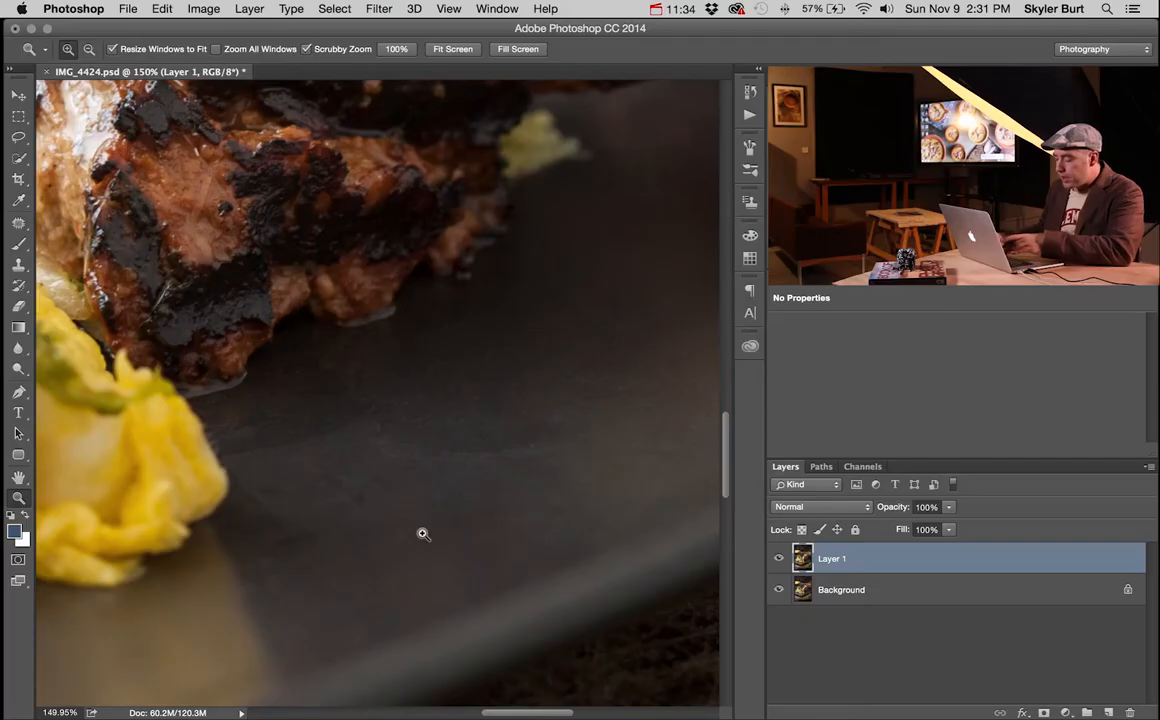
Step: Patch the remaining faint specks on the plate beside the yellow garnish with clean texture from just next to them
key("j")
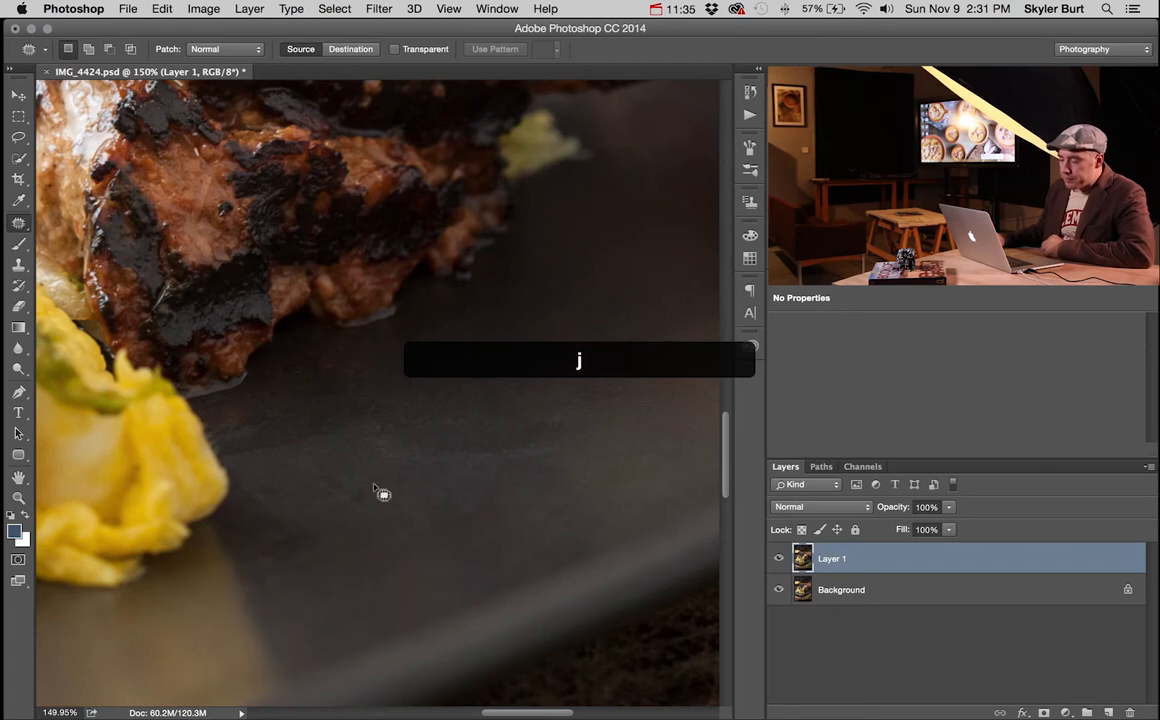
left_click(428, 527)
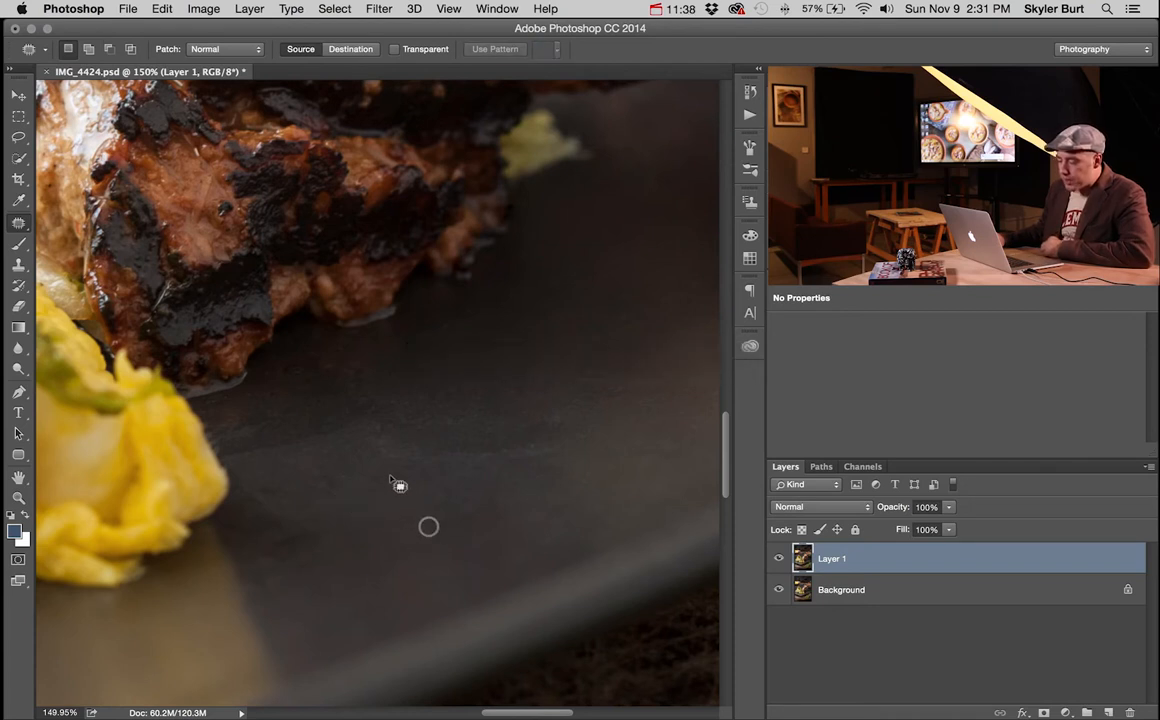
left_click_drag(391, 492, 383, 494)
left_click(428, 527)
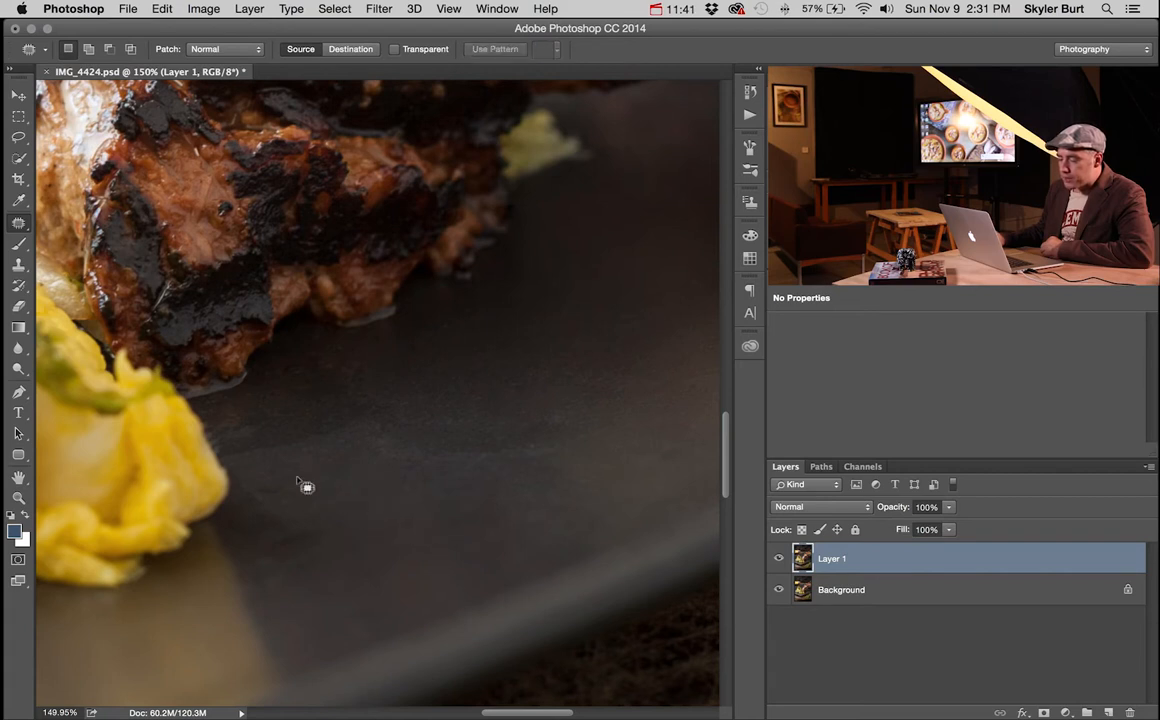
mouse_move(290, 500)
left_mouse_down()
mouse_move(284, 492)
mouse_move(318, 515)
left_mouse_up()
left_click(336, 520)
Step: Try to patch the puree tail at the image edge with dark plate texture from above it, undo that patch and clear the selection
scroll(346, 573, "up", 3)
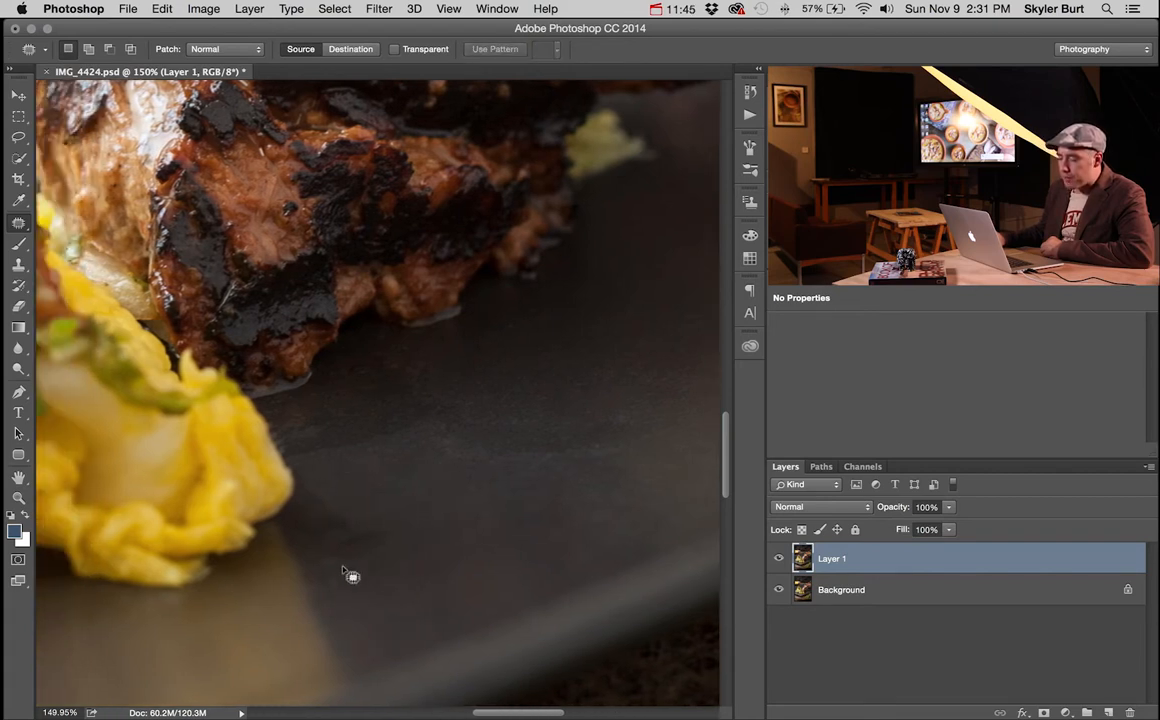
scroll(346, 573, "left", 10)
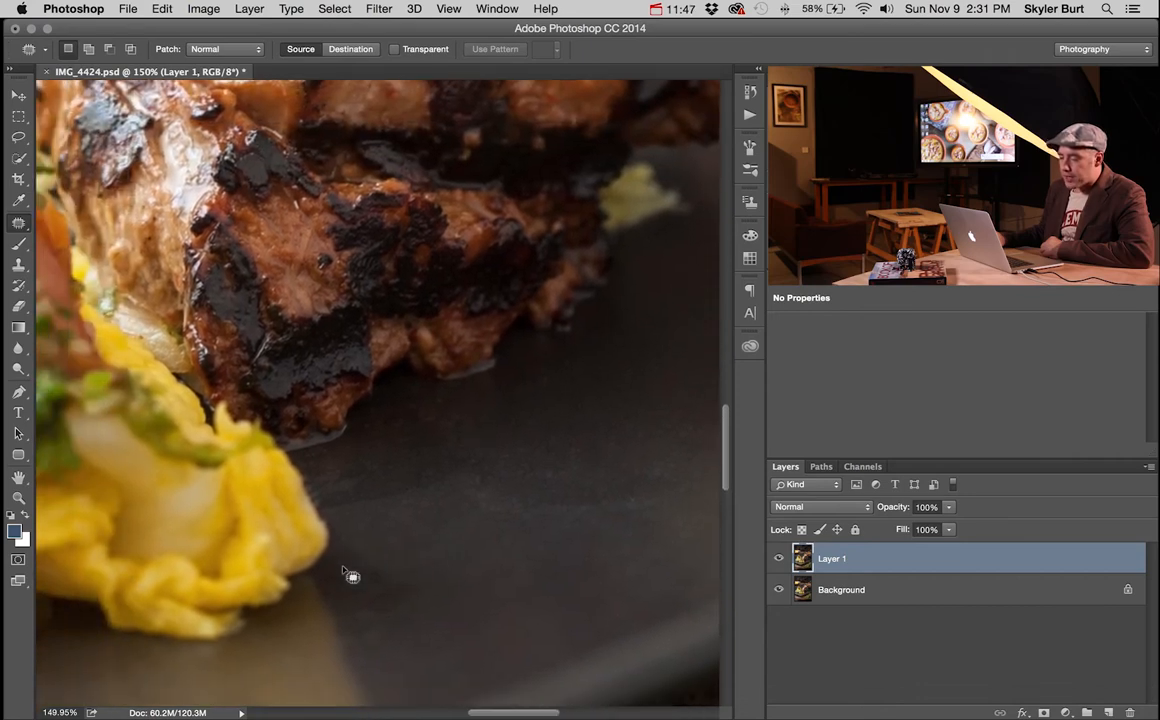
scroll(346, 573, "left", 10)
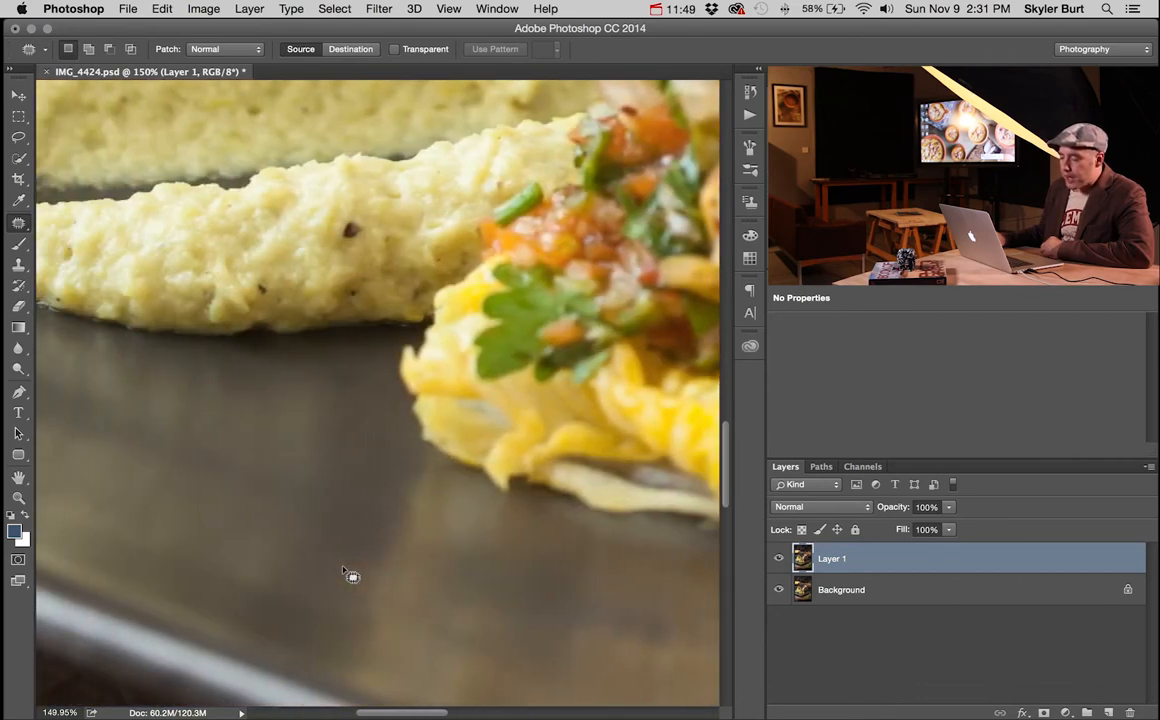
scroll(346, 573, "up", 5)
scroll(346, 573, "left", 8)
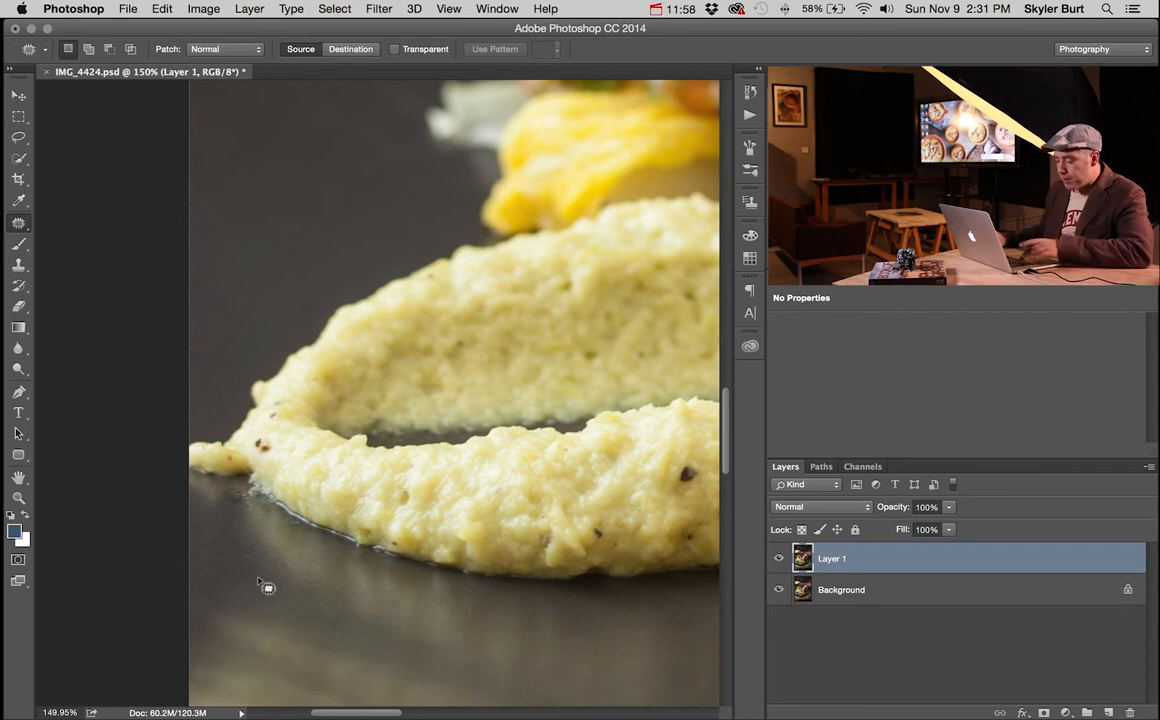
key("z")
left_click_drag(162, 412, 218, 442)
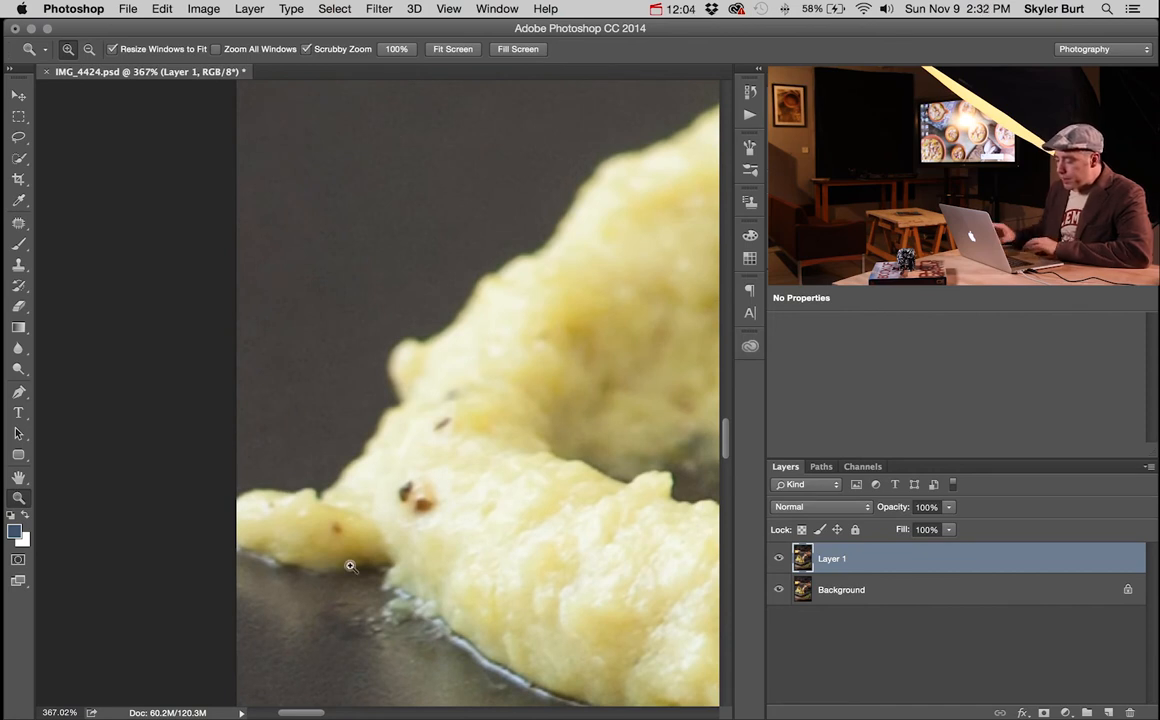
key("j")
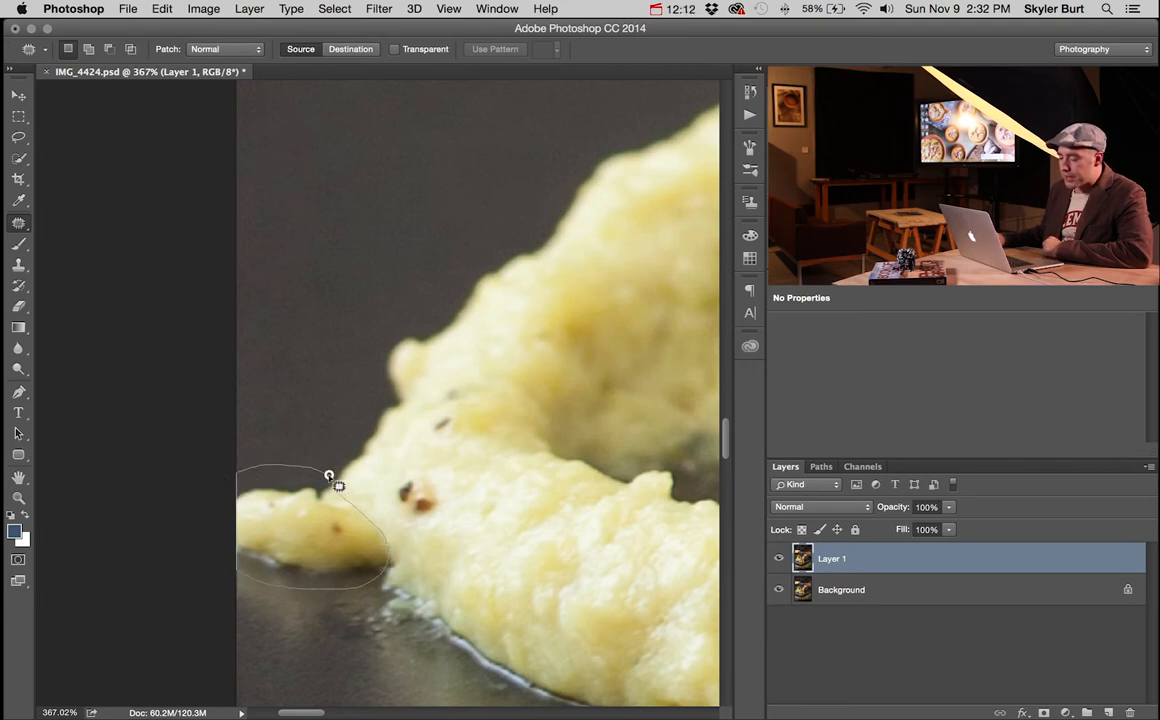
left_click_drag(329, 476, 330, 478)
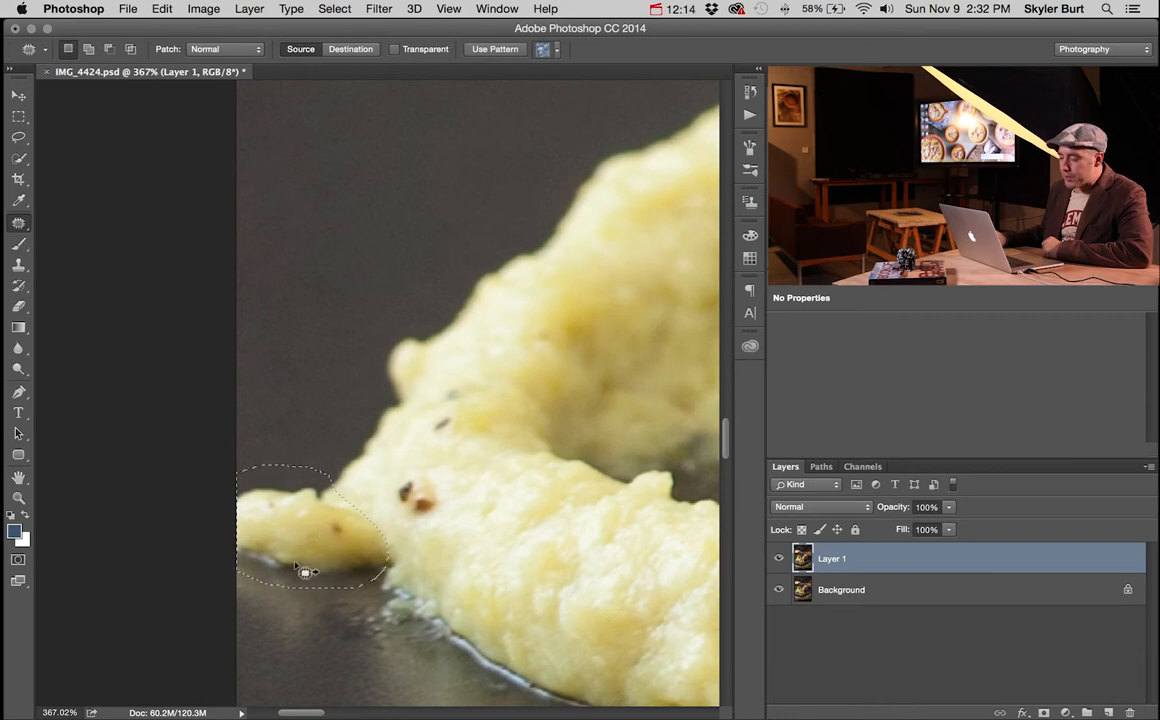
left_click_drag(294, 548, 302, 383)
key("super+d")
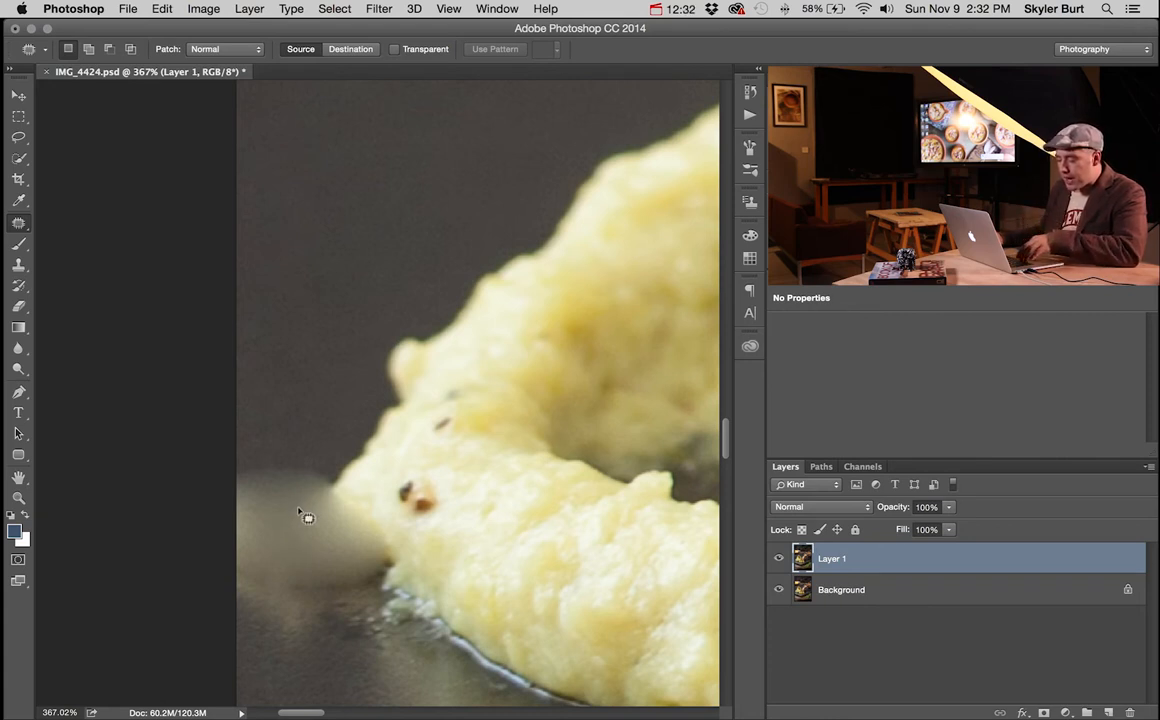
key("super+alt+z")
key("super+alt+z")
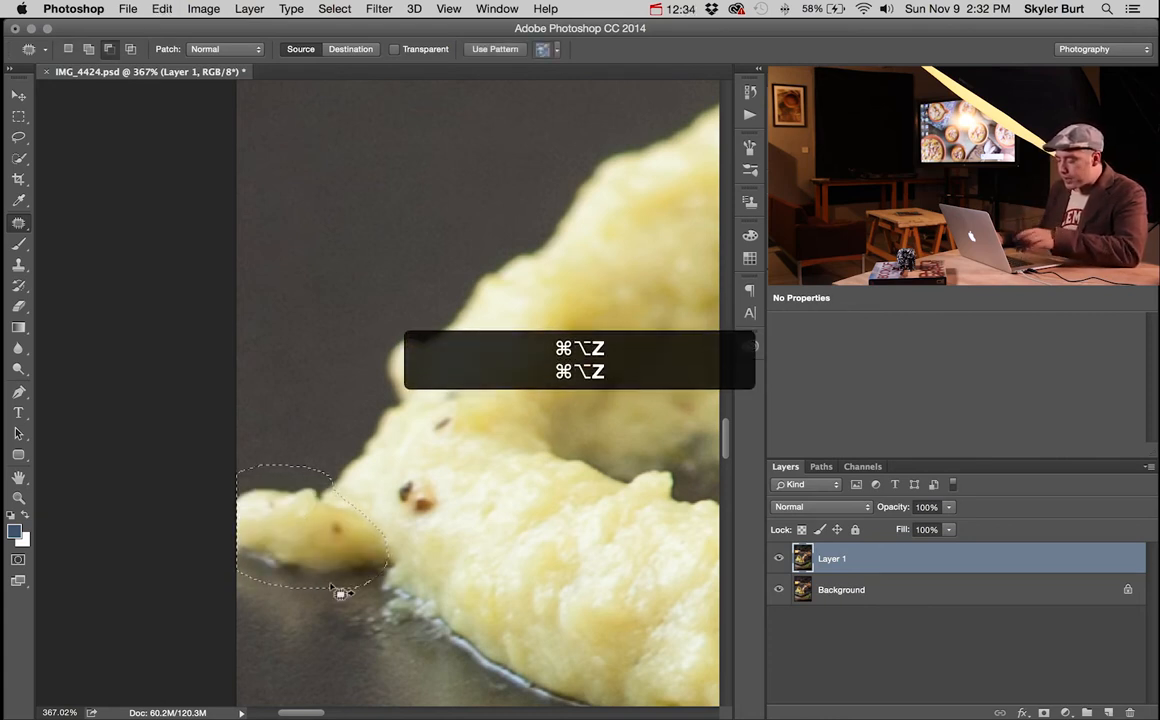
key("super+d")
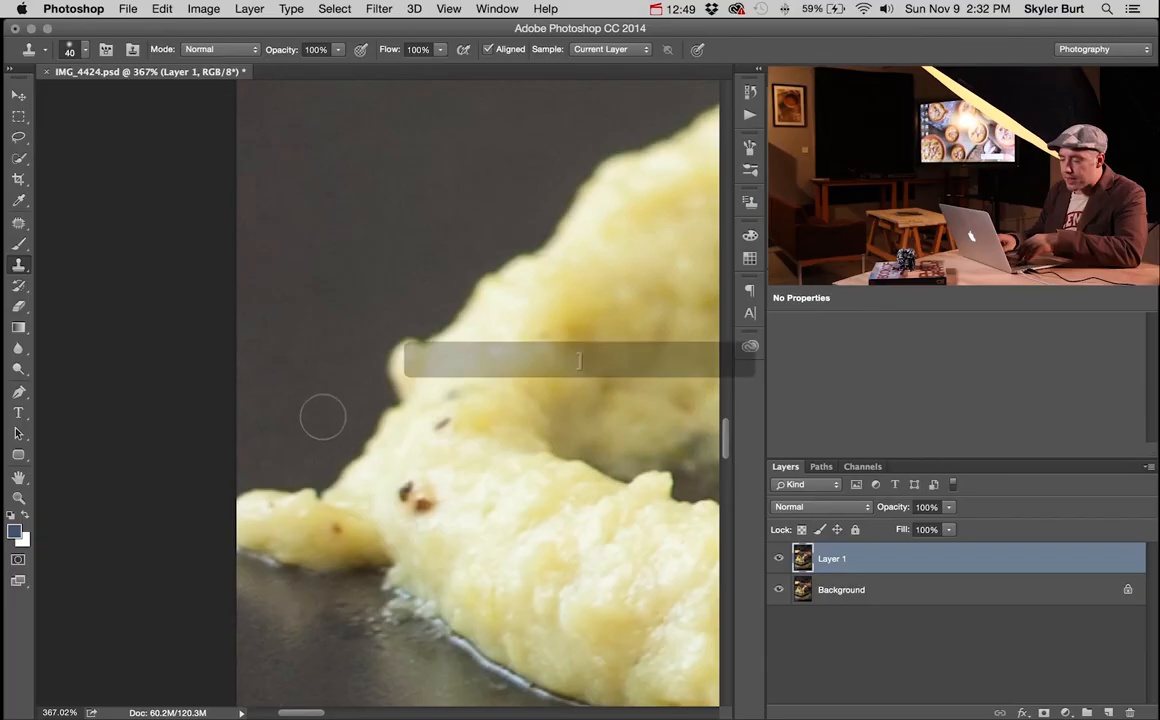
Step: Set the Clone Stamp brush size to 60 px
key("bracketright")
key("bracketright")
key("bracketright")
key("bracketright")
key("bracketright")
key("bracketleft")
key("bracketleft")
key("bracketleft")
key("bracketleft")
key("bracketright")
key("bracketright")
key("bracketright")
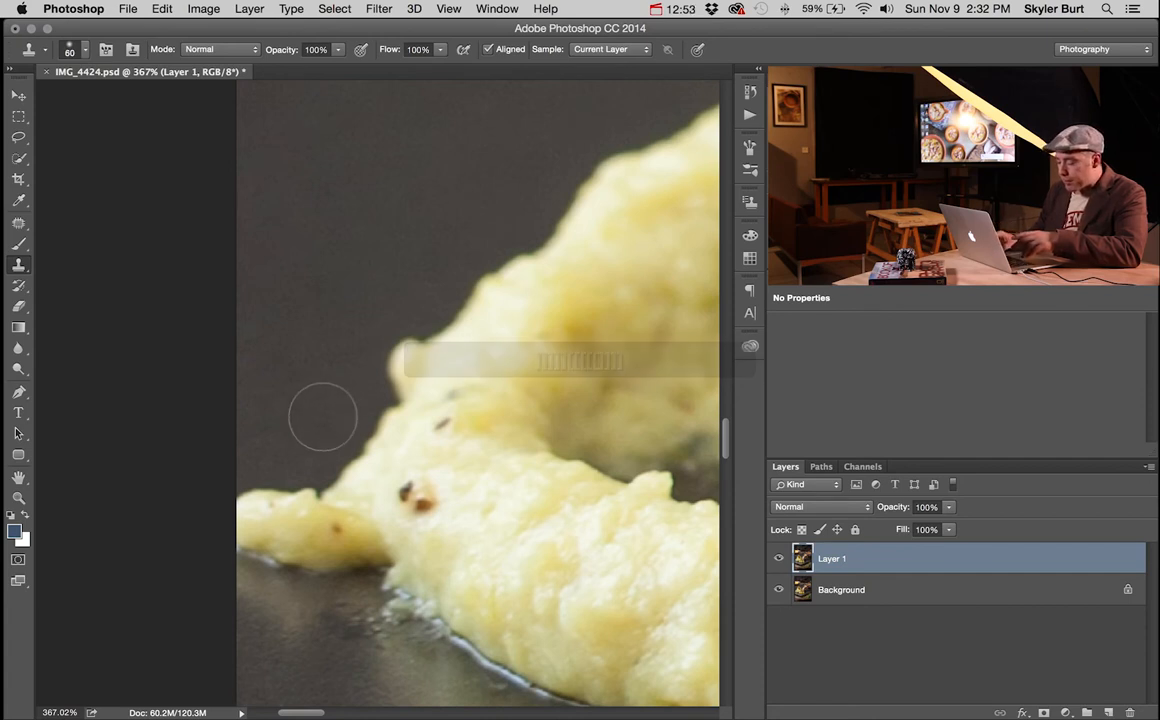
Step: Vary the Clone Stamp brush hardness, test hard-edged strokes of cloned puree on the dark plate, and undo them
key("shift+bracketleft")
key("shift+bracketleft")
key("shift+bracketleft")
key("shift+bracketright")
key("shift+bracketright")
key("shift+bracketright")
key("shift+bracketright")
key("shift+bracketright")
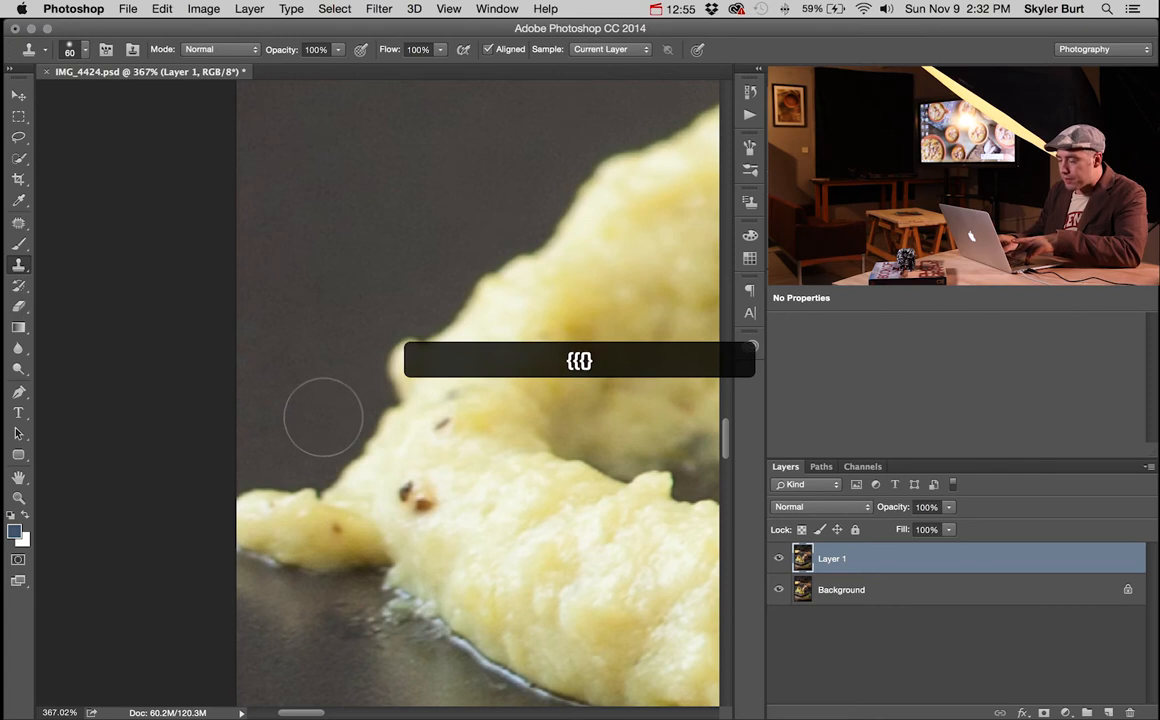
key("shift+bracketright")
key("shift+bracketright")
key("shift+bracketright")
key("shift+bracketright")
key("shift+bracketright")
key("shift+bracketright")
key("shift+bracketright")
key("shift+bracketleft")
key("shift+bracketleft")
key("shift+bracketleft")
key("shift+bracketleft")
key("shift+bracketleft")
key("shift+bracketleft")
key("shift+bracketleft")
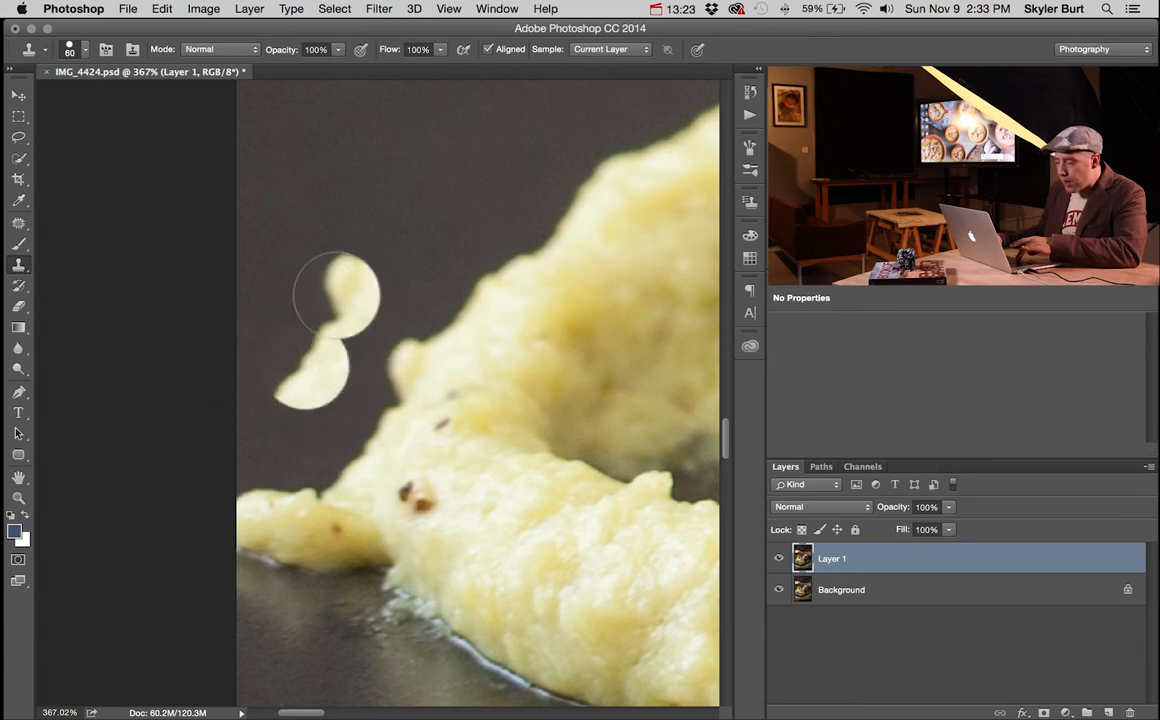
key("z")
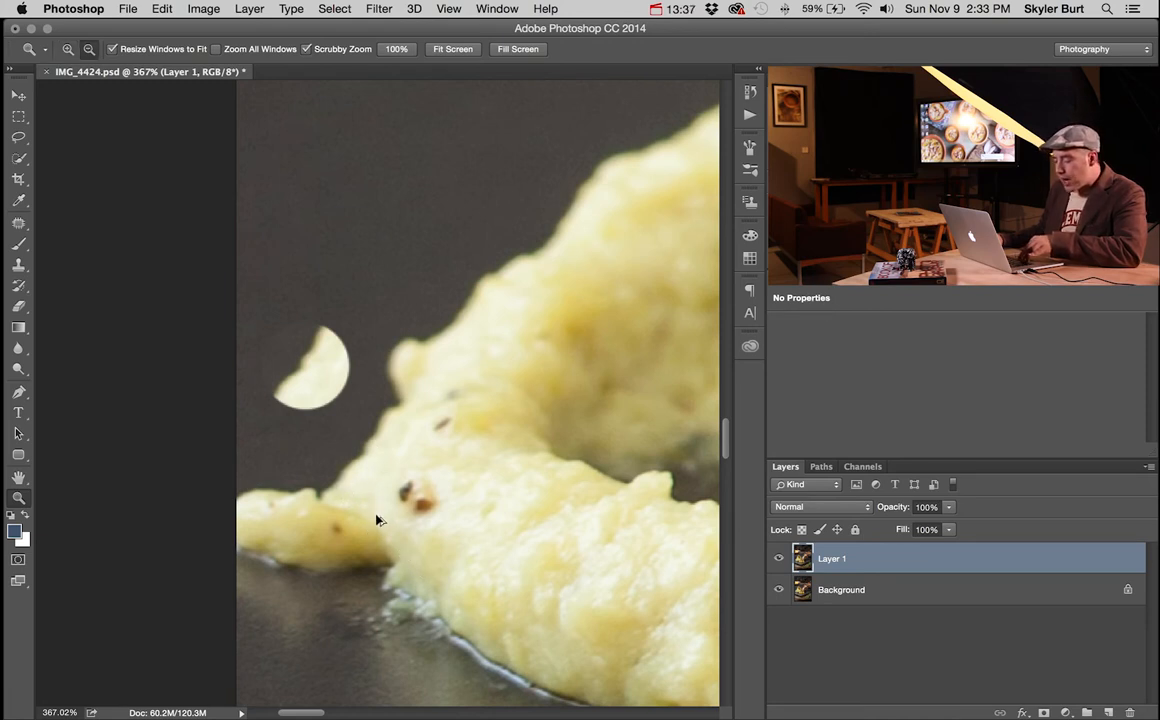
key("super+alt+z")
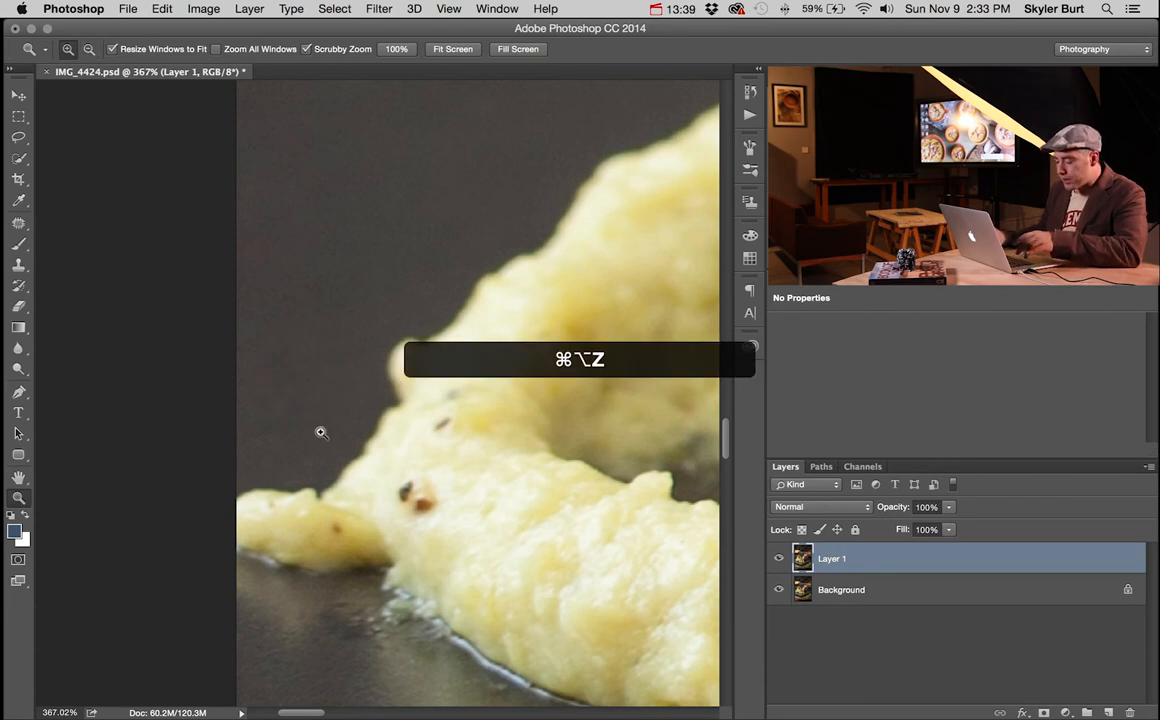
Step: Lower the hardness of the 60 px Clone Stamp brush to give it a soft edge
key("s")
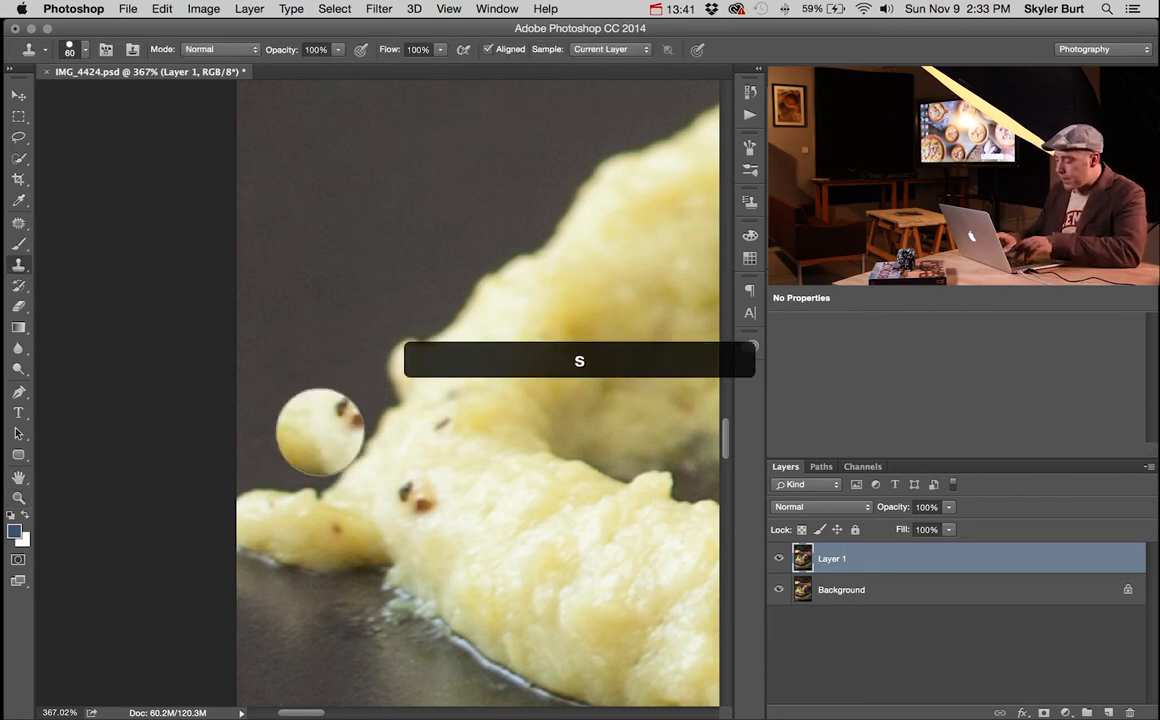
key("shift+bracketleft")
key("shift+bracketleft")
key("shift+bracketleft")
key("shift+bracketleft")
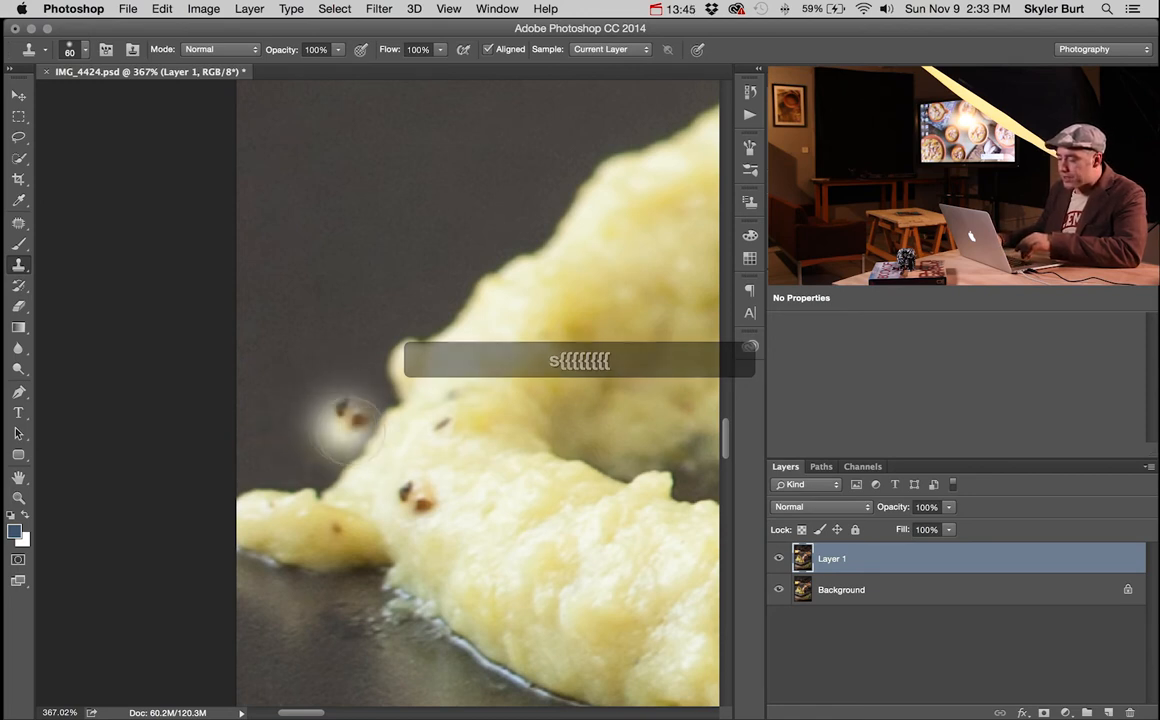
Step: Test soft-edged clone strokes from the puree's edge on the dark plate above the tail, and undo them
left_click(357, 422)
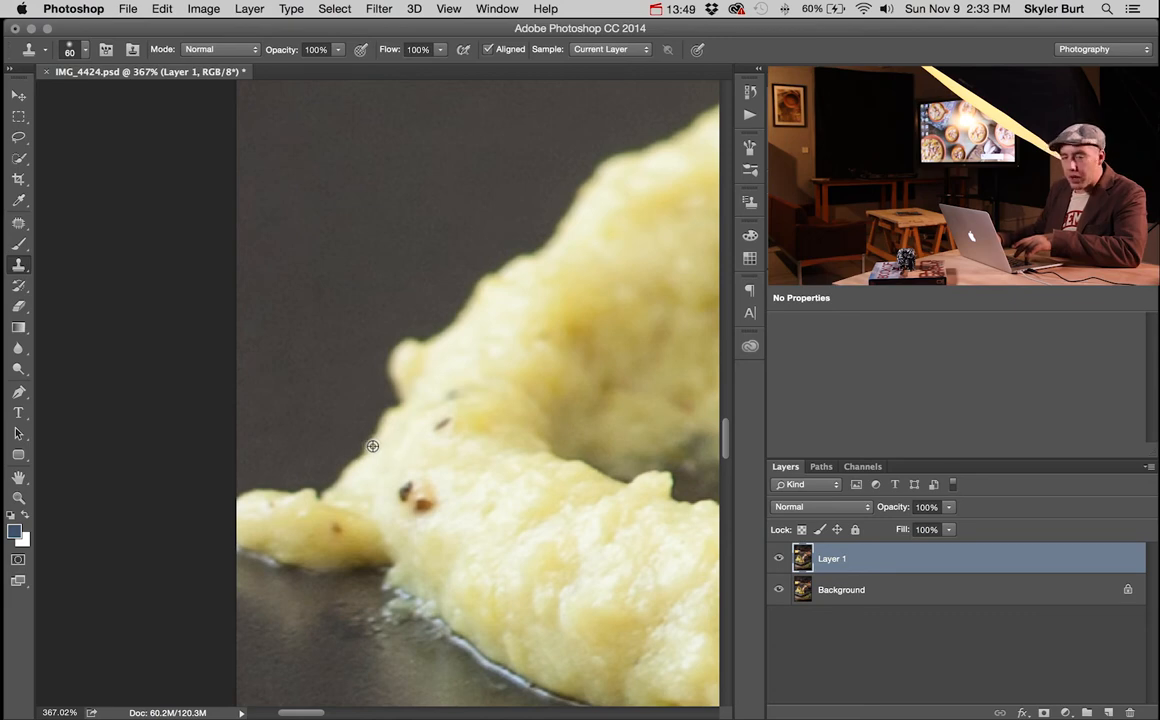
left_click_drag(342, 403, 305, 383)
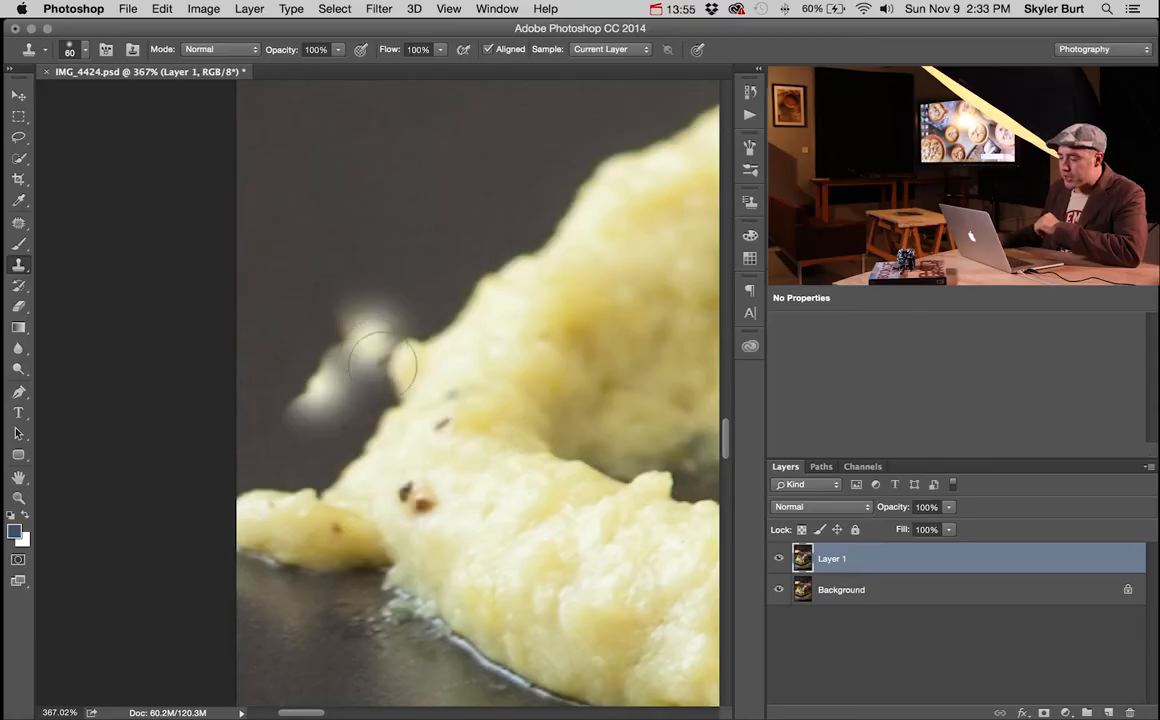
mouse_move(335, 395)
left_mouse_down()
mouse_move(310, 400)
mouse_move(378, 440)
left_mouse_up()
key("super+z")
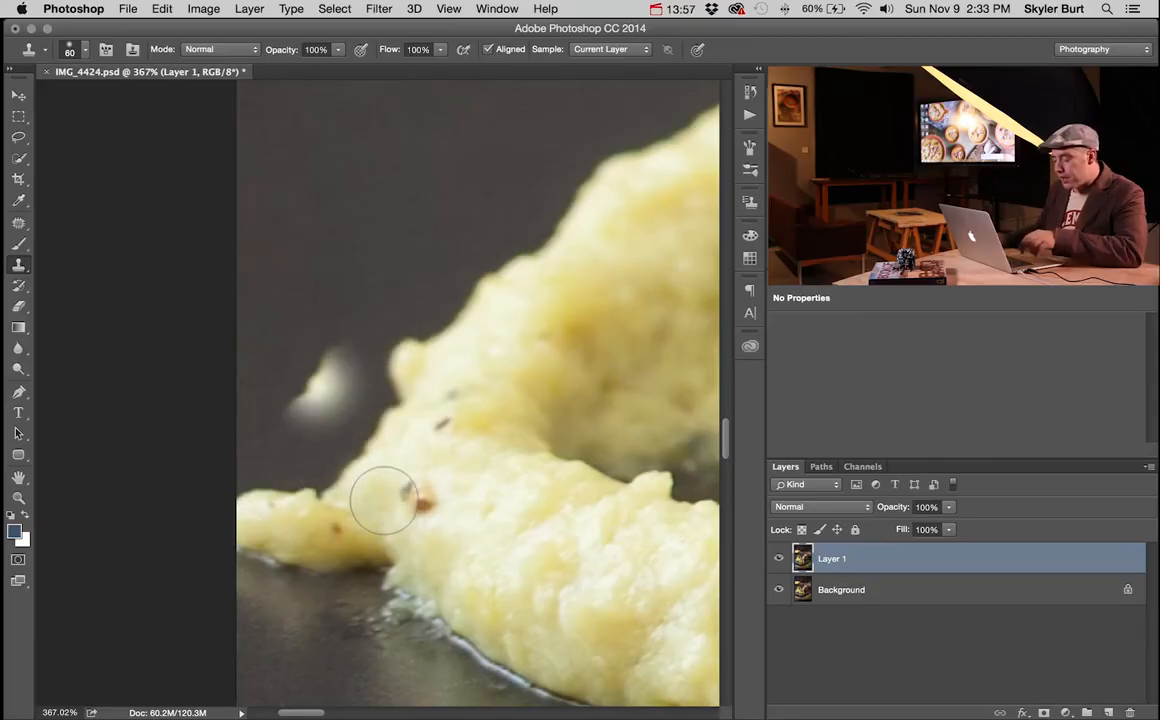
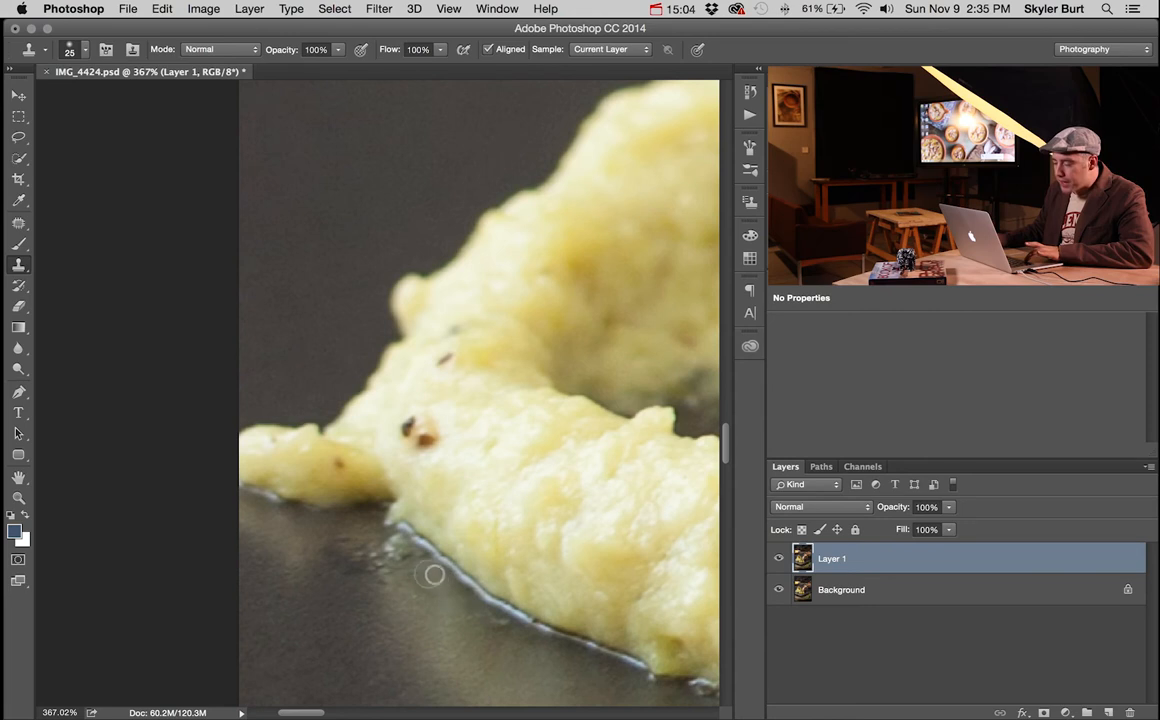
Step: Clone clean plate texture over the oily droplets beside the puree's front edge with a soft 25 px brush
left_click(431, 584, "alt")
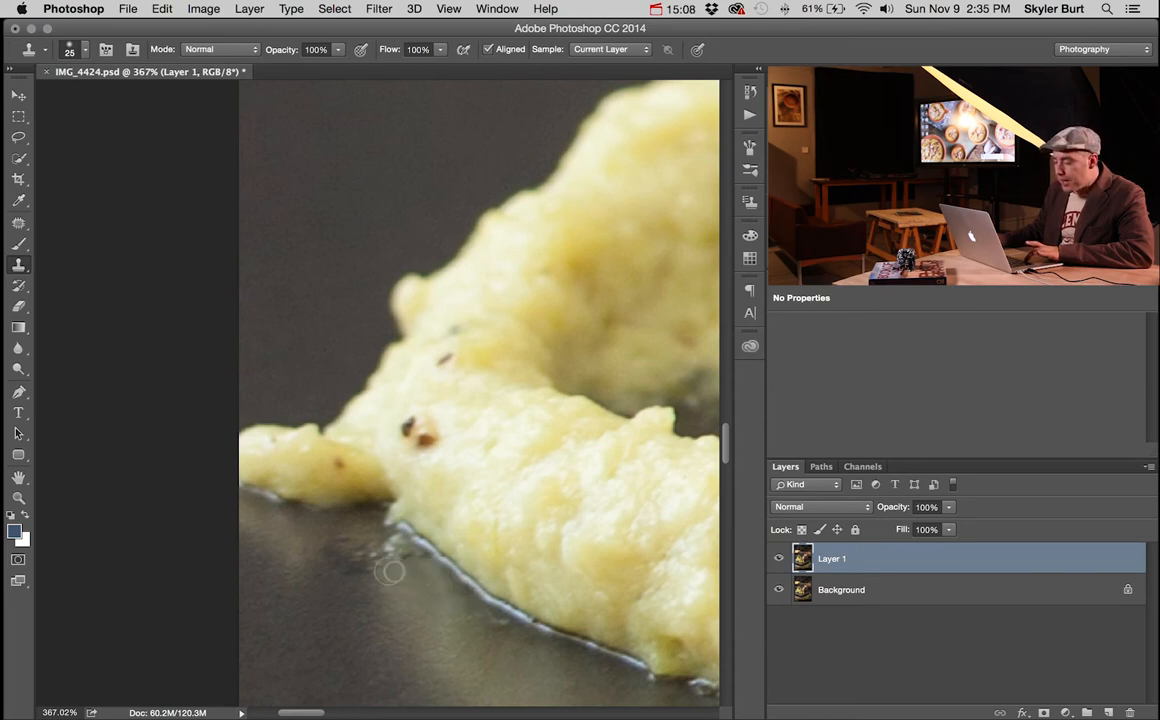
left_click(353, 524, "alt")
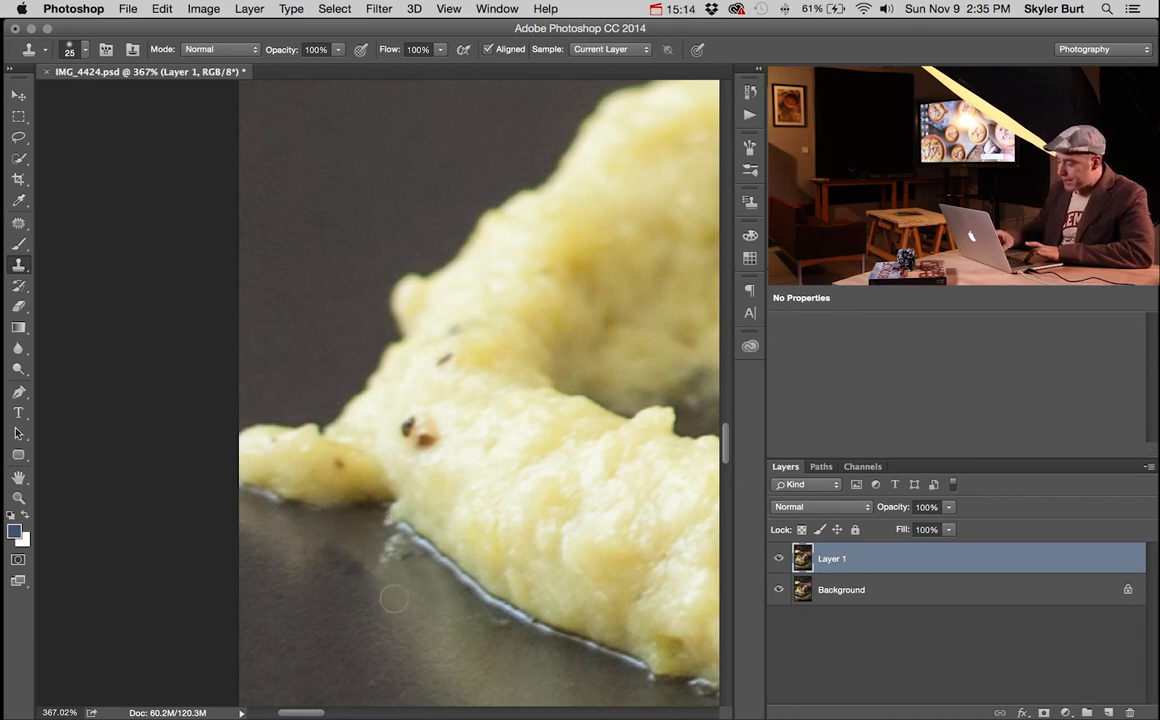
Step: Enlarge the Clone Stamp brush to 70 px, paint cloned puree from the tail onto the plate above it, and undo those strokes
key("bracketright")
key("bracketright")
key("bracketright")
key("bracketright")
key("bracketright")
key("bracketright")
key("bracketright")
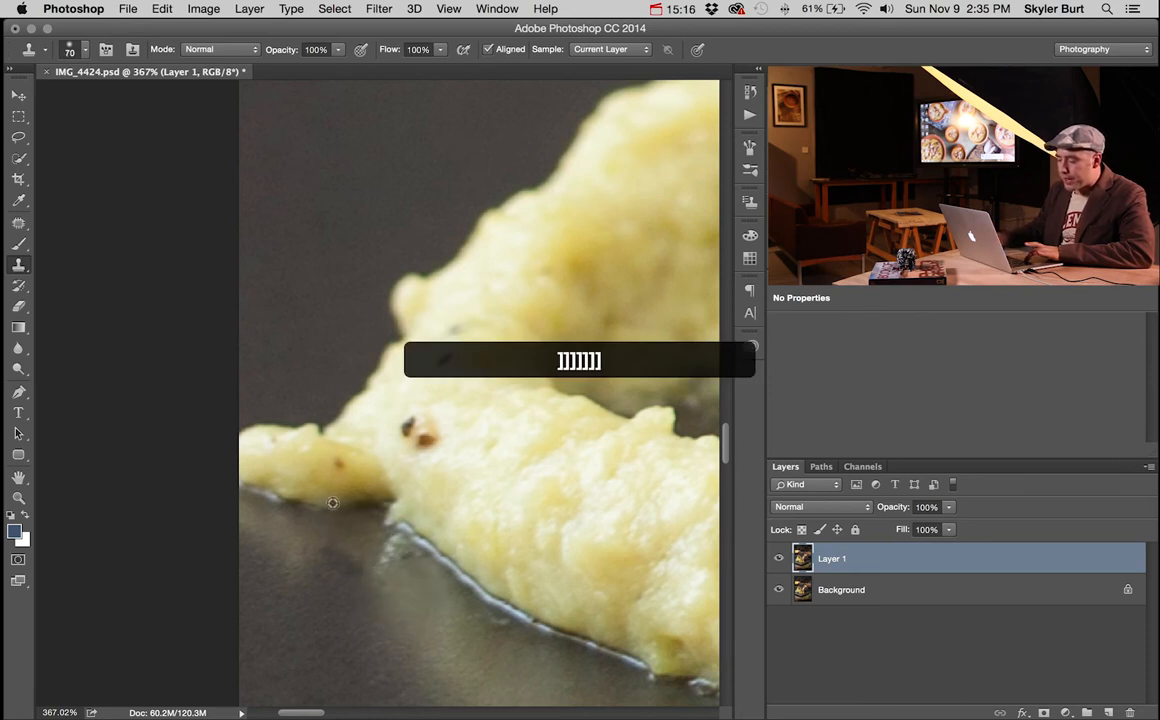
left_click(291, 462, "alt")
mouse_move(272, 401)
left_mouse_down()
mouse_move(285, 402)
mouse_move(295, 350)
mouse_move(301, 367)
left_mouse_up()
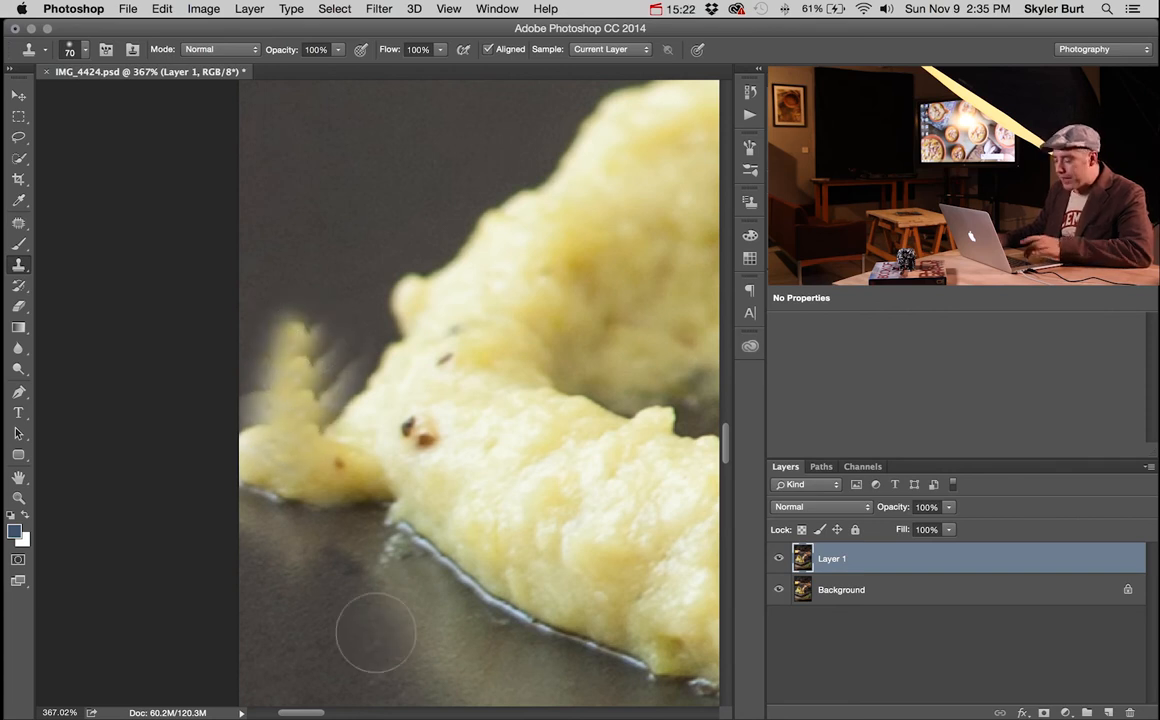
key("z")
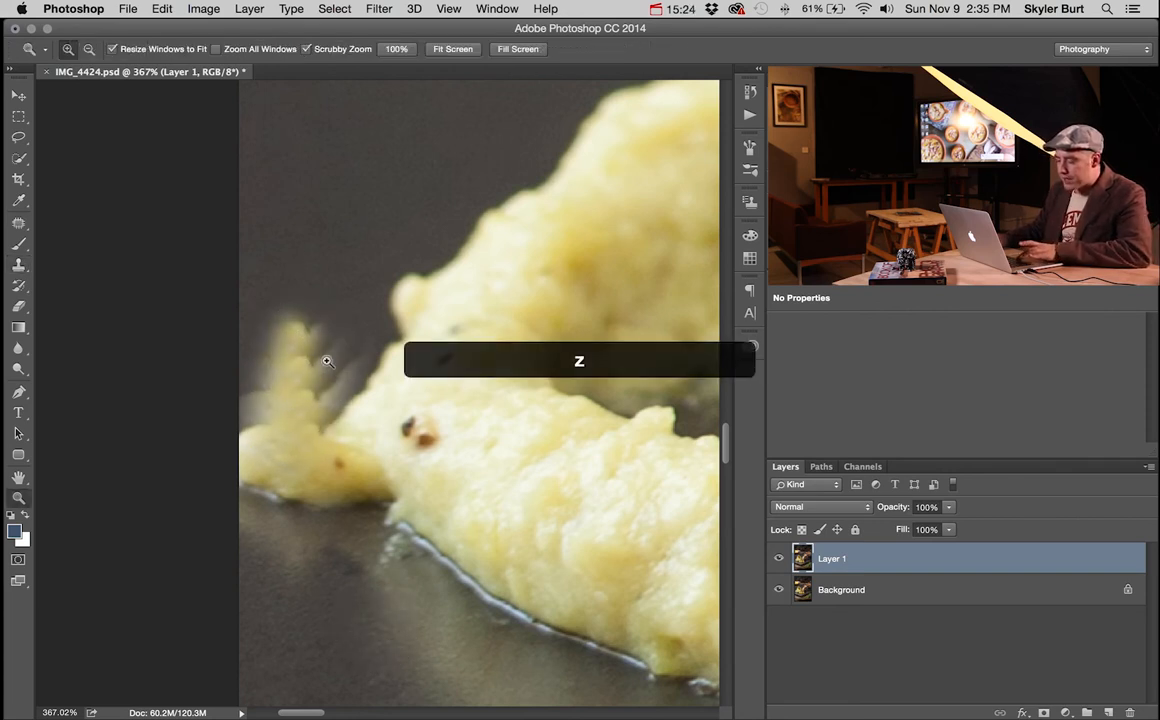
key("v")
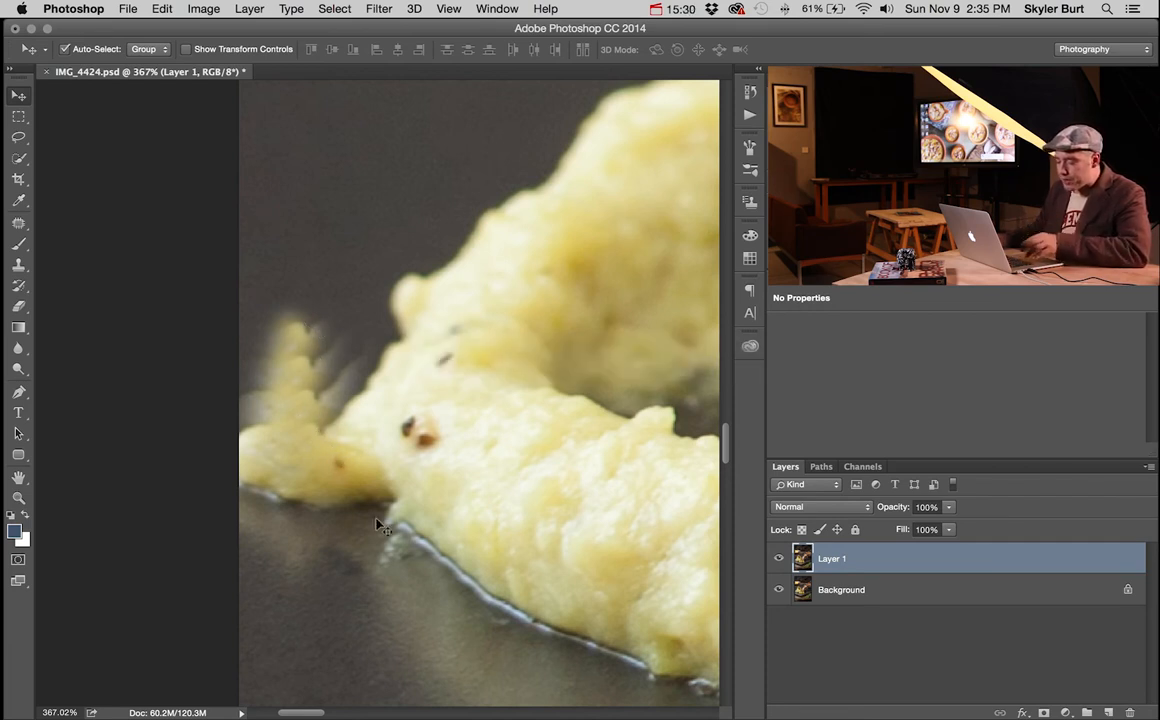
key("super+alt+z")
key("super+alt+z")
key("super+alt+z")
key("super+alt+z")
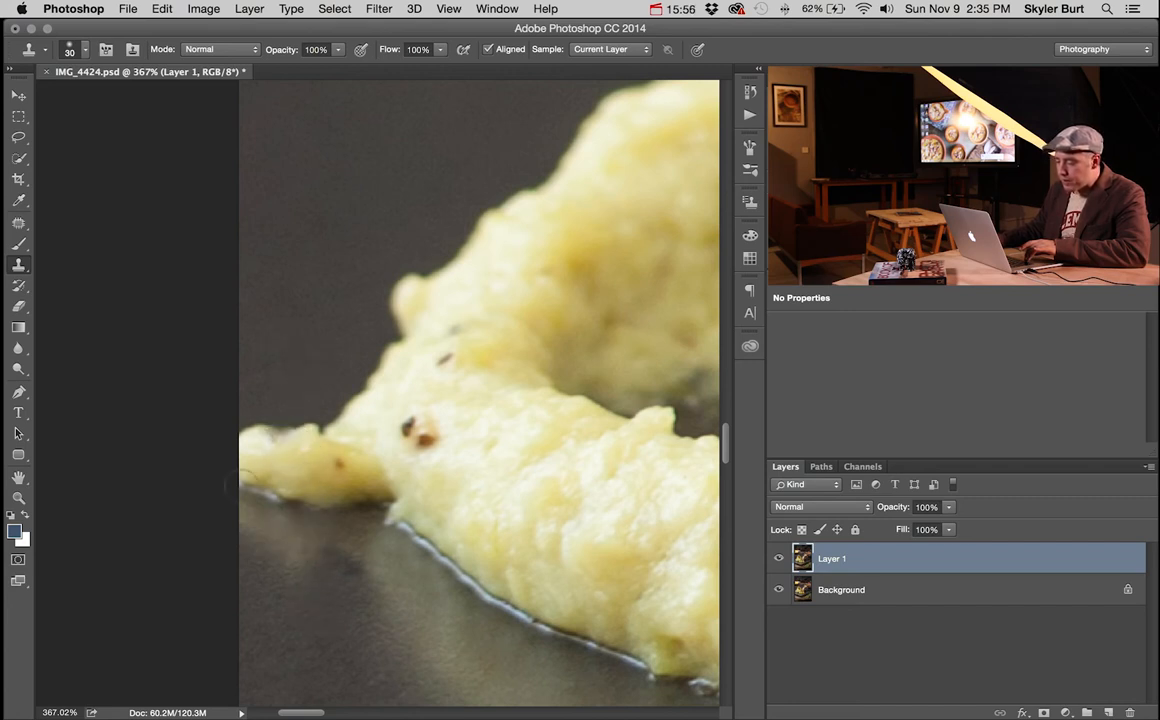
Step: Clone clean plate texture over the blotchy marks below the puree's thin tail with a soft 30 px brush
left_click(321, 599, "alt")
left_click_drag(321, 573, 284, 567)
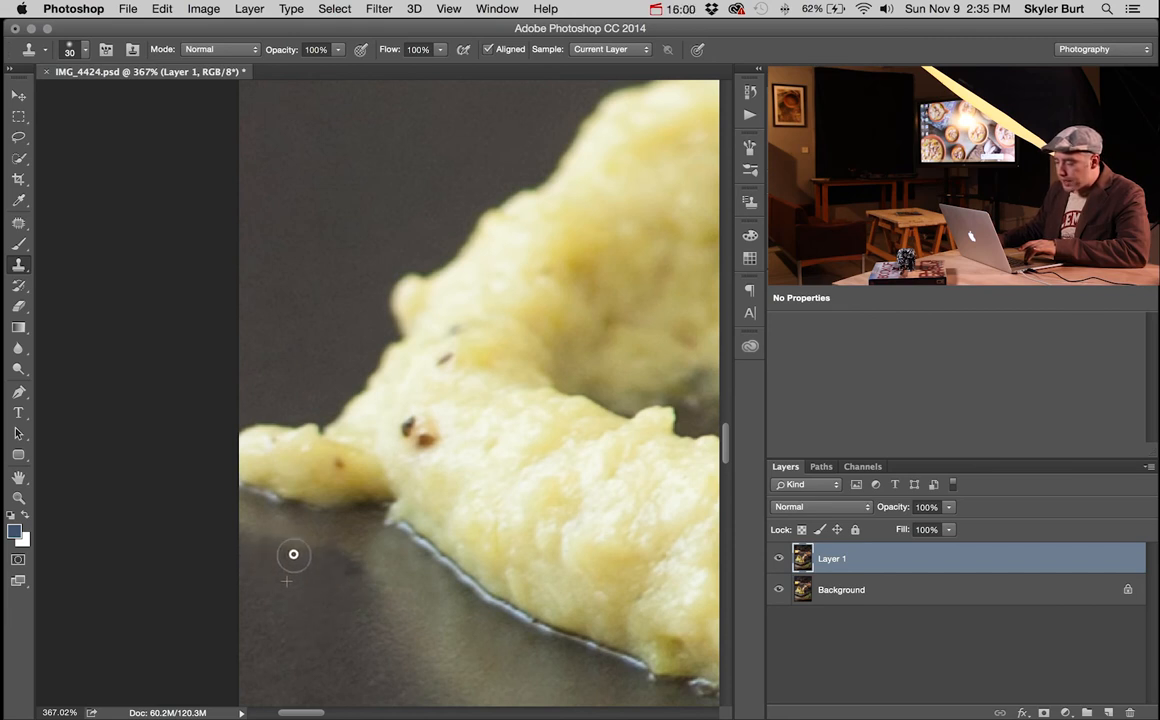
left_click_drag(274, 545, 305, 550)
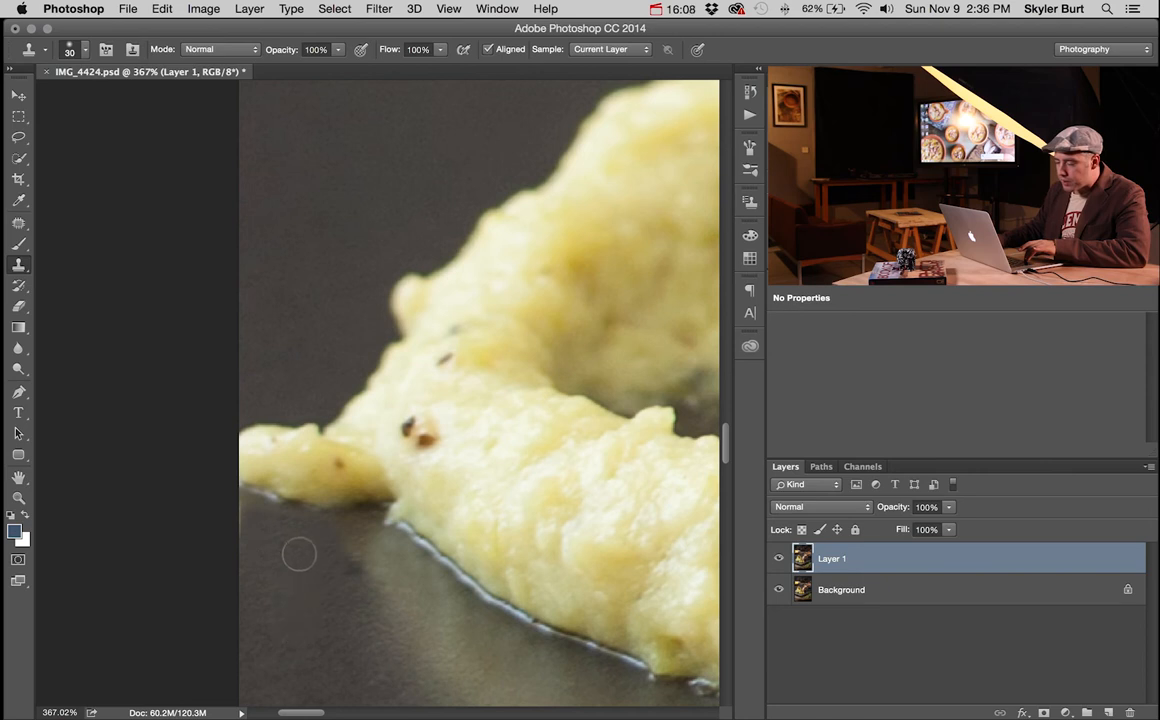
left_click(322, 581, "alt")
left_click_drag(297, 577, 287, 540)
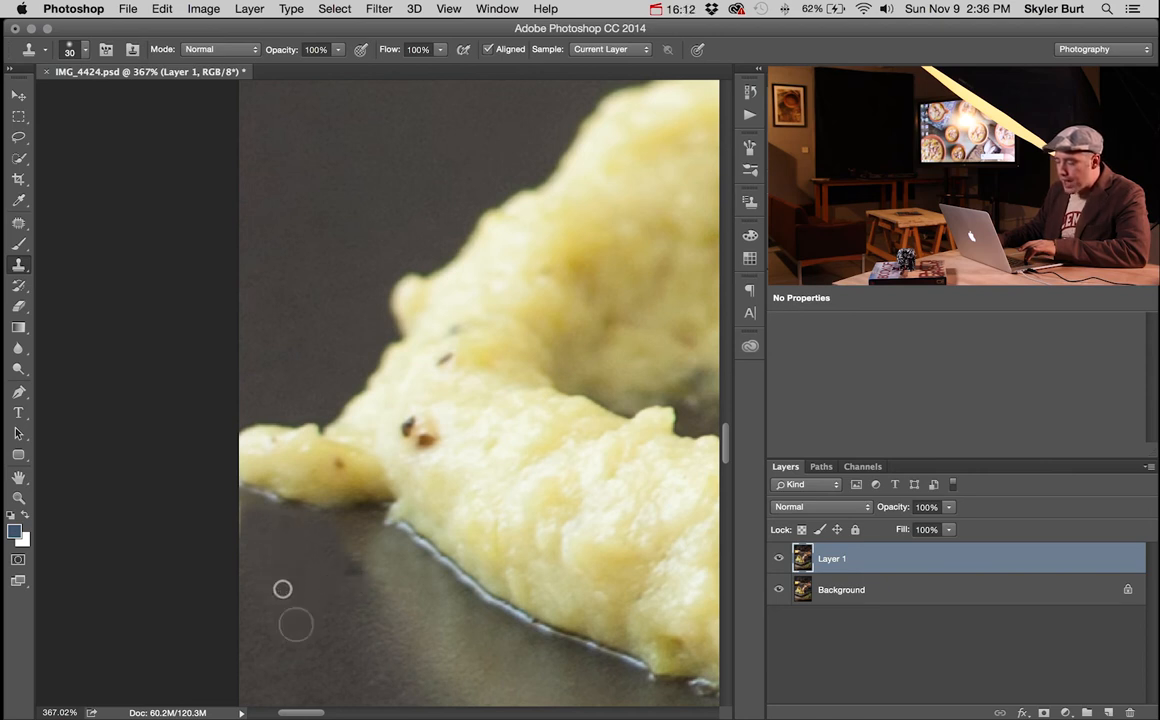
Step: Clone nearby plate texture over the bright lower outline of the puree's tail with the 30 px brush
left_click(306, 522, "alt")
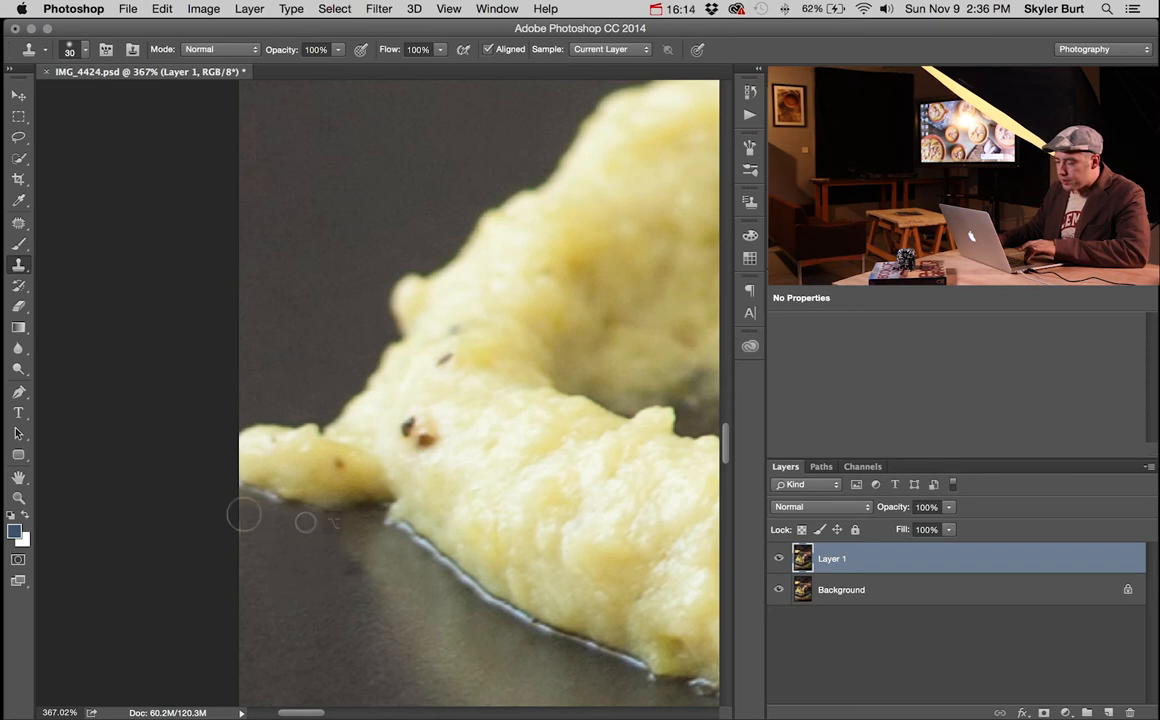
left_click(269, 564, "alt")
left_click(247, 522)
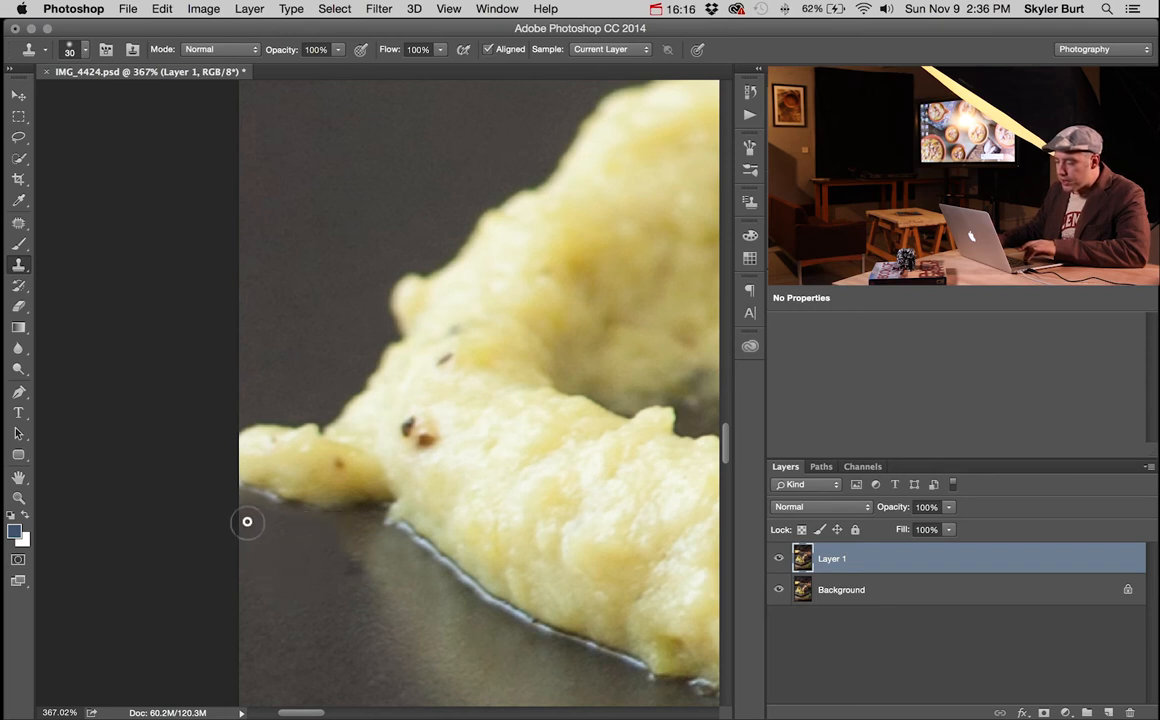
mouse_move(248, 508)
left_mouse_down()
mouse_move(241, 480)
mouse_move(277, 496)
left_mouse_up()
left_click(249, 552, "alt")
left_click_drag(314, 508, 321, 510)
mouse_move(277, 494)
left_mouse_down()
mouse_move(325, 511)
mouse_move(271, 495)
mouse_move(266, 481)
mouse_move(334, 492)
mouse_move(284, 484)
left_mouse_up()
Step: Remove the outer part of the puree's tail by cloning dark plate texture over it
mouse_move(292, 428)
left_mouse_down()
mouse_move(260, 425)
mouse_move(251, 449)
left_mouse_up()
mouse_move(270, 436)
left_mouse_down()
mouse_move(306, 417)
mouse_move(265, 457)
left_mouse_up()
left_click(306, 390, "alt")
left_click(287, 456)
left_click(285, 461)
left_click(287, 440)
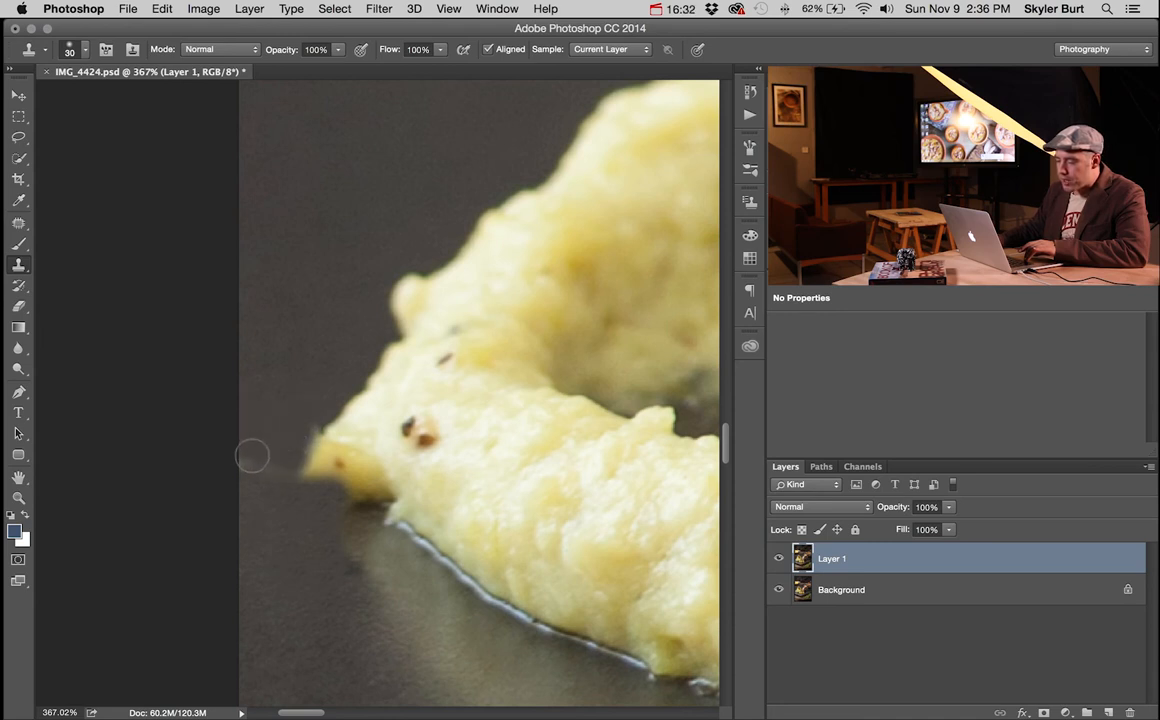
left_click_drag(246, 459, 274, 462)
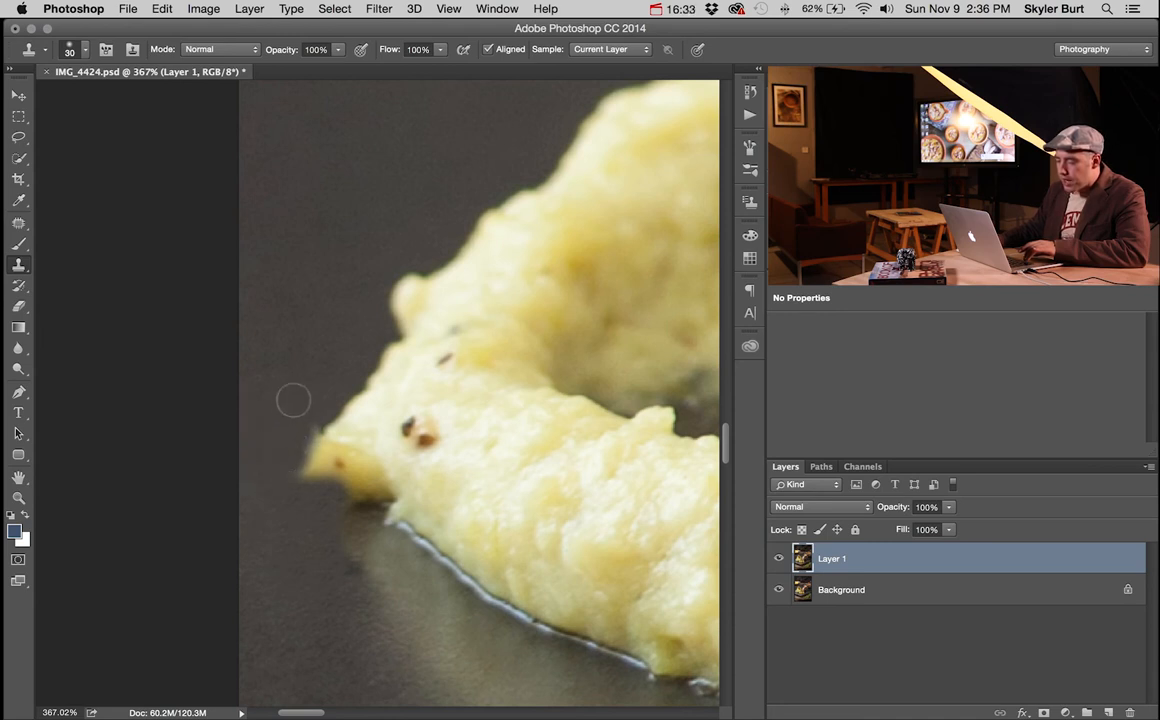
Step: Reshape the shortened puree tip into a smooth, rounded end by cloning with a small 9 px brush
left_click(338, 418, "alt")
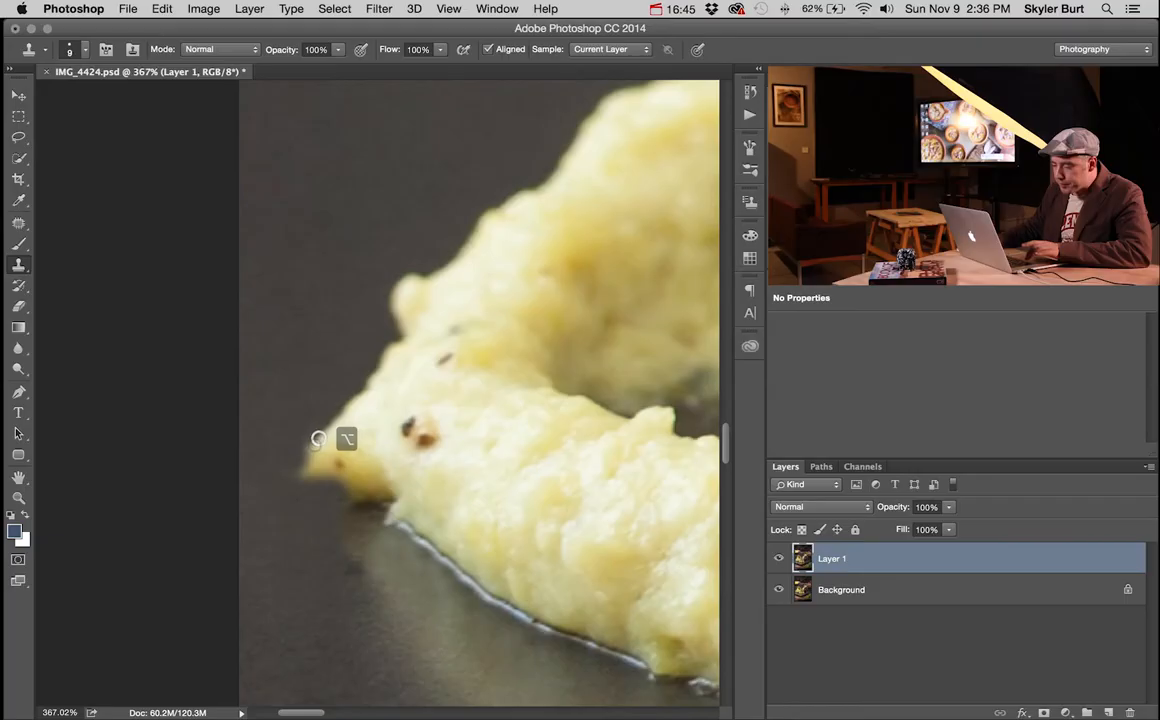
mouse_move(343, 473)
left_mouse_down()
mouse_move(362, 515)
mouse_move(298, 443)
mouse_move(375, 461)
left_mouse_up()
scroll(316, 429, "up", 5)
key("j")
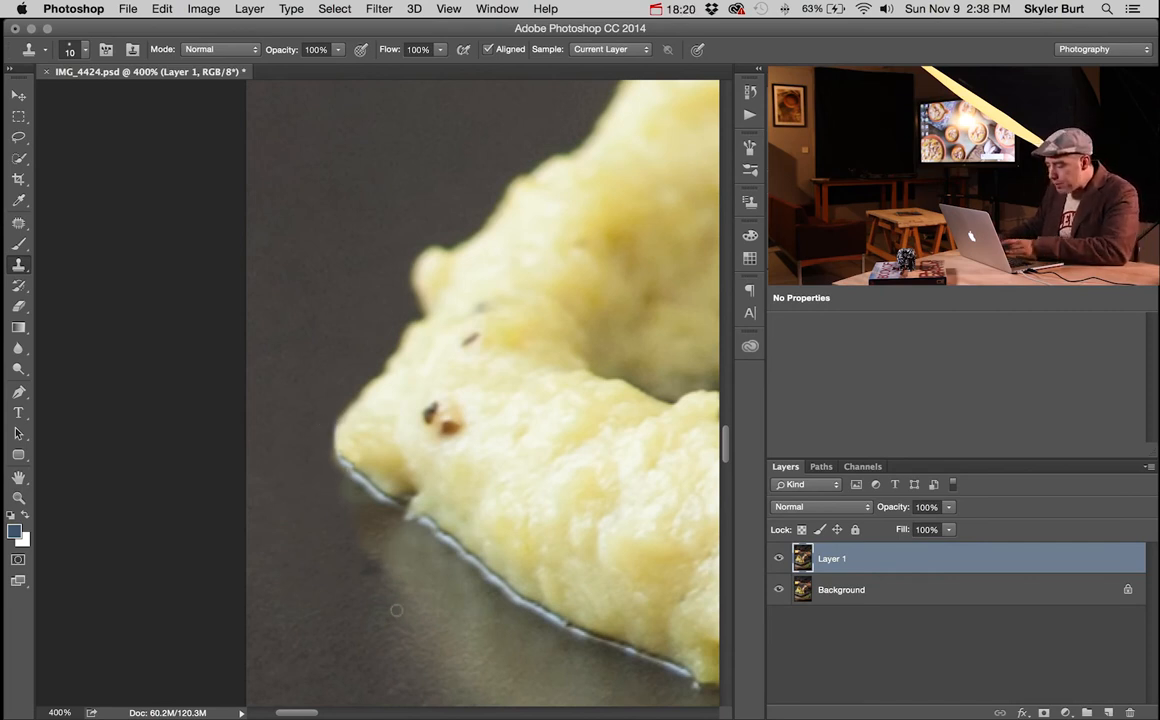
Step: Patch the uneven plate texture just below the rounded puree tip
key("j")
left_click_drag(400, 577, 378, 532)
left_click_drag(418, 621, 419, 624)
left_click(424, 655)
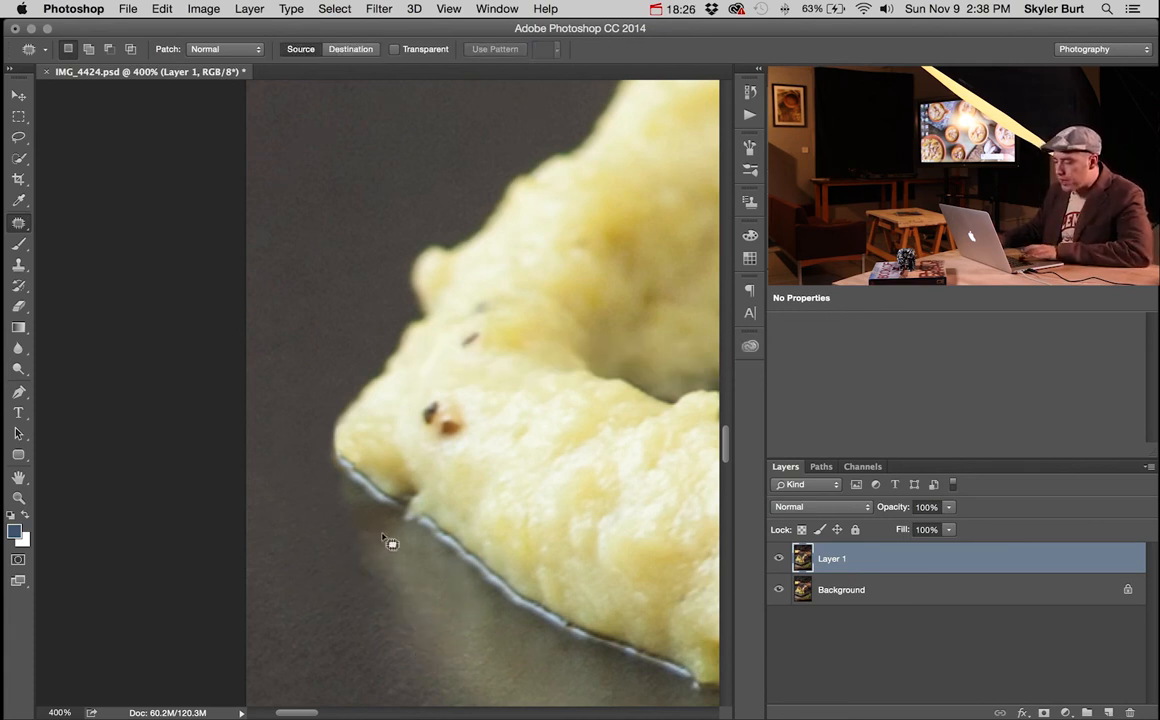
Step: Examine the retouched puree edge up close, in the whole photo and at 100%
key("space")
left_click_drag(492, 564, 347, 555)
key("super+minus")
key("super+minus")
key("super+minus")
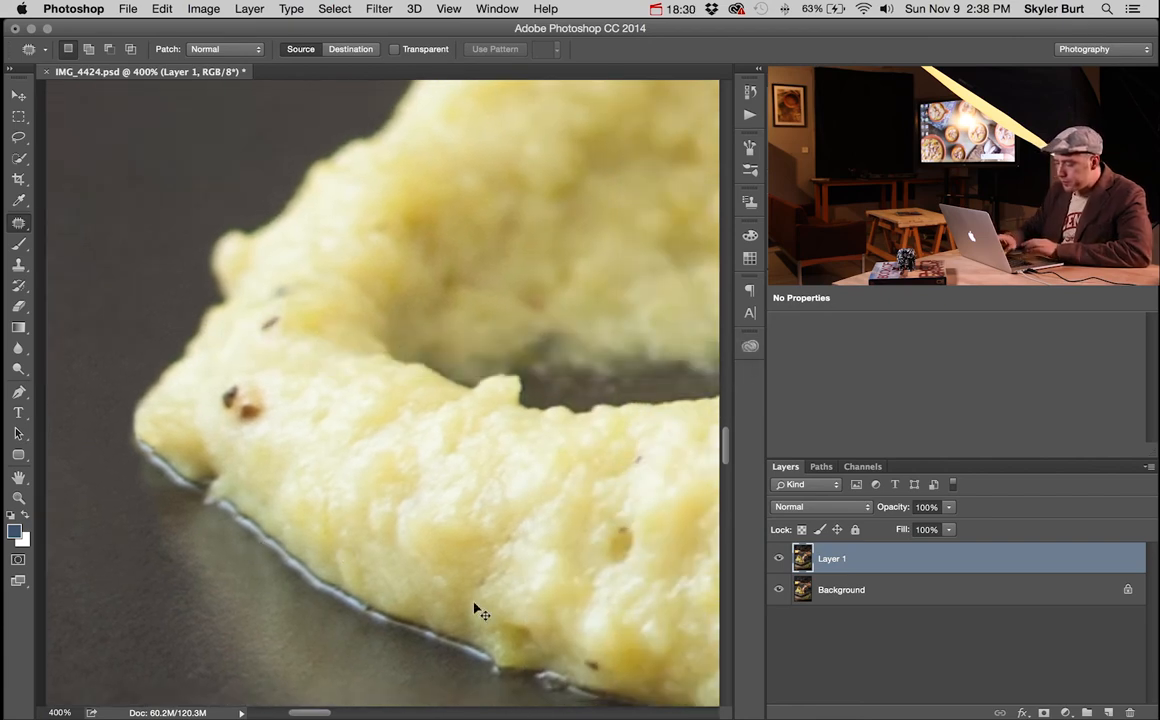
key("super+0")
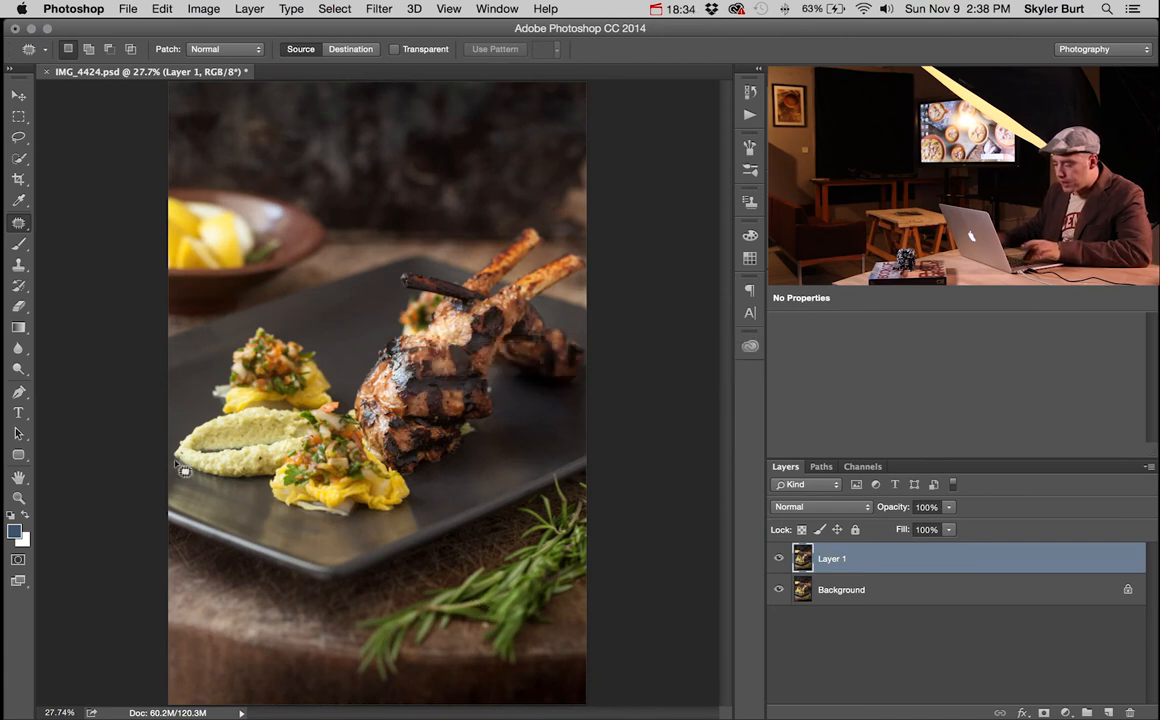
key("z")
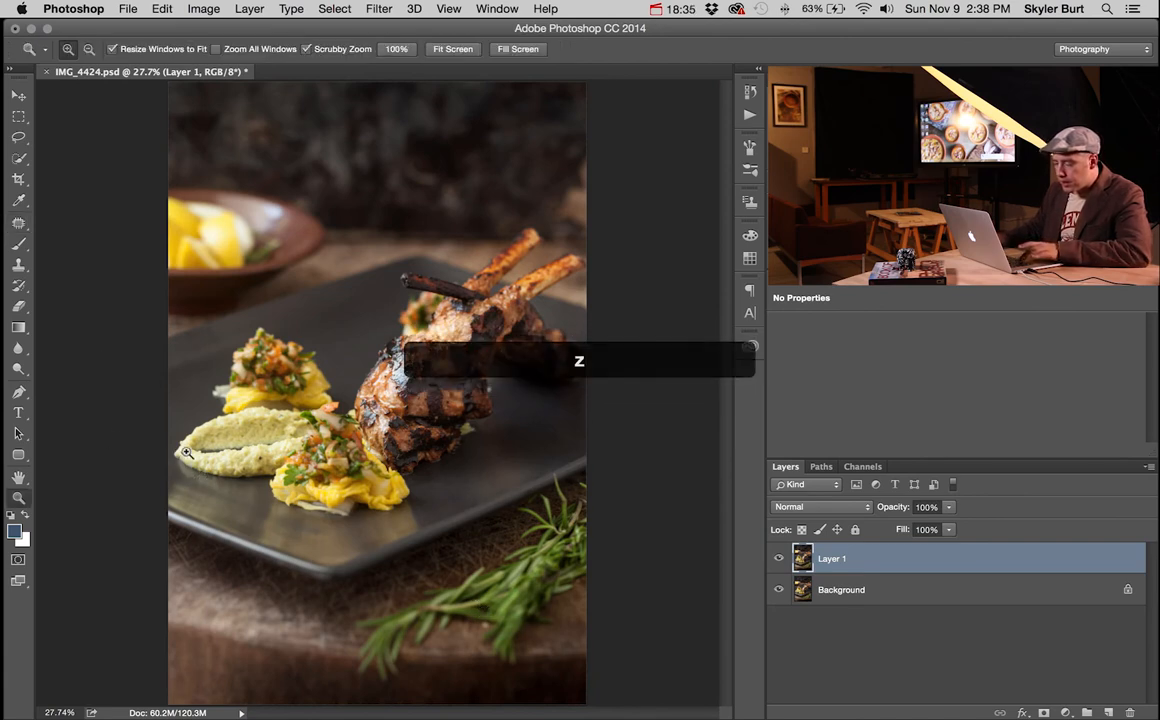
double_click(19, 497)
scroll(283, 493, "left", 10)
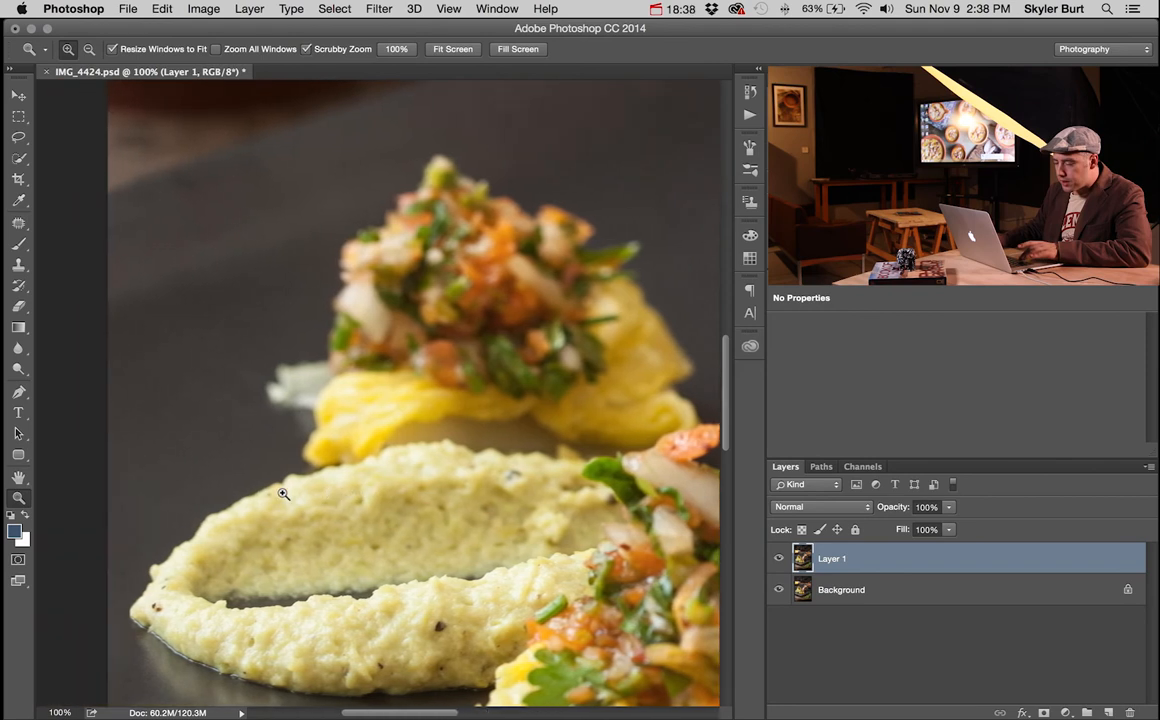
scroll(283, 493, "down", 3)
scroll(283, 493, "left", 1)
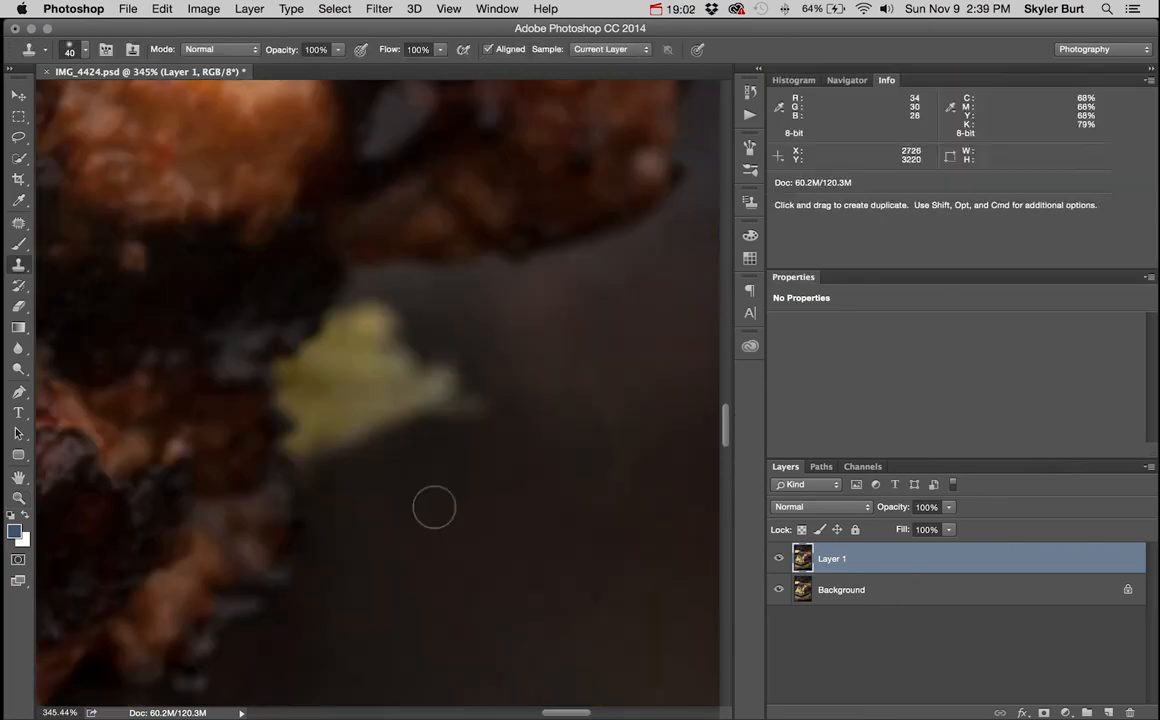
Step: Clone dark plate texture over the yellow-green scrap beside the lamb with a 40 px brush
mouse_move(434, 385)
left_mouse_down()
mouse_move(324, 373)
mouse_move(290, 385)
left_mouse_up()
key("j")
key("s")
key("j")
key("super+0")
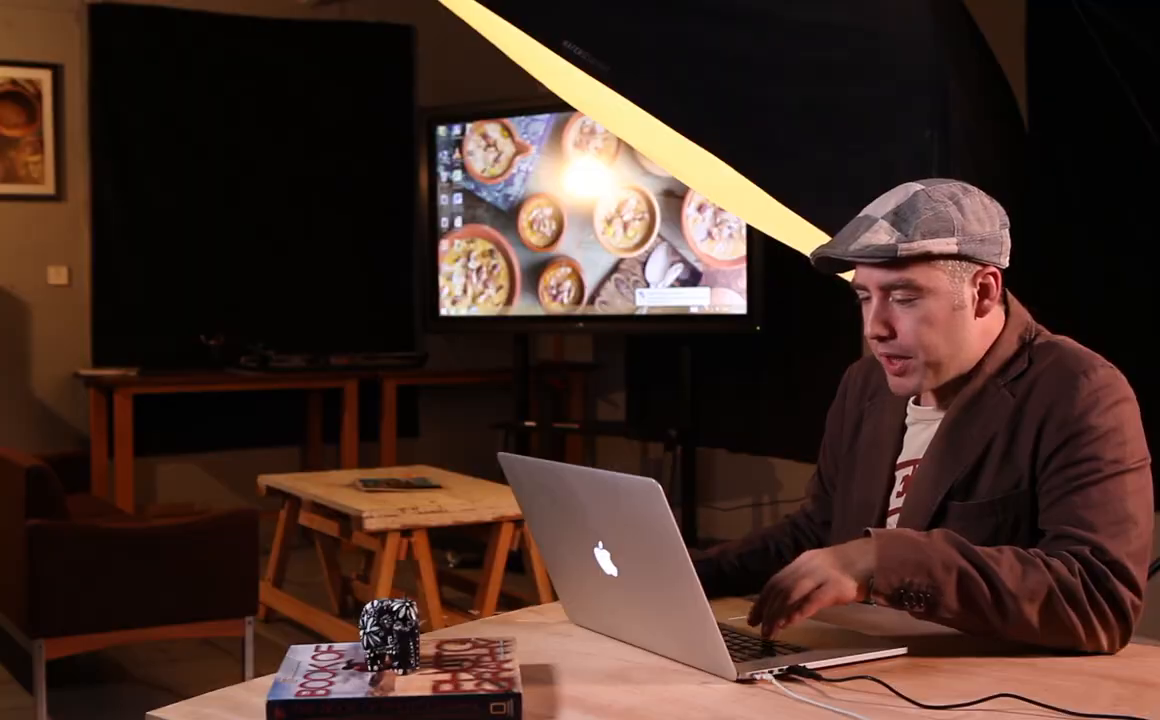
Step: Compare the lamb and surrounding plate with and without the retouching on Layer 1
key("z")
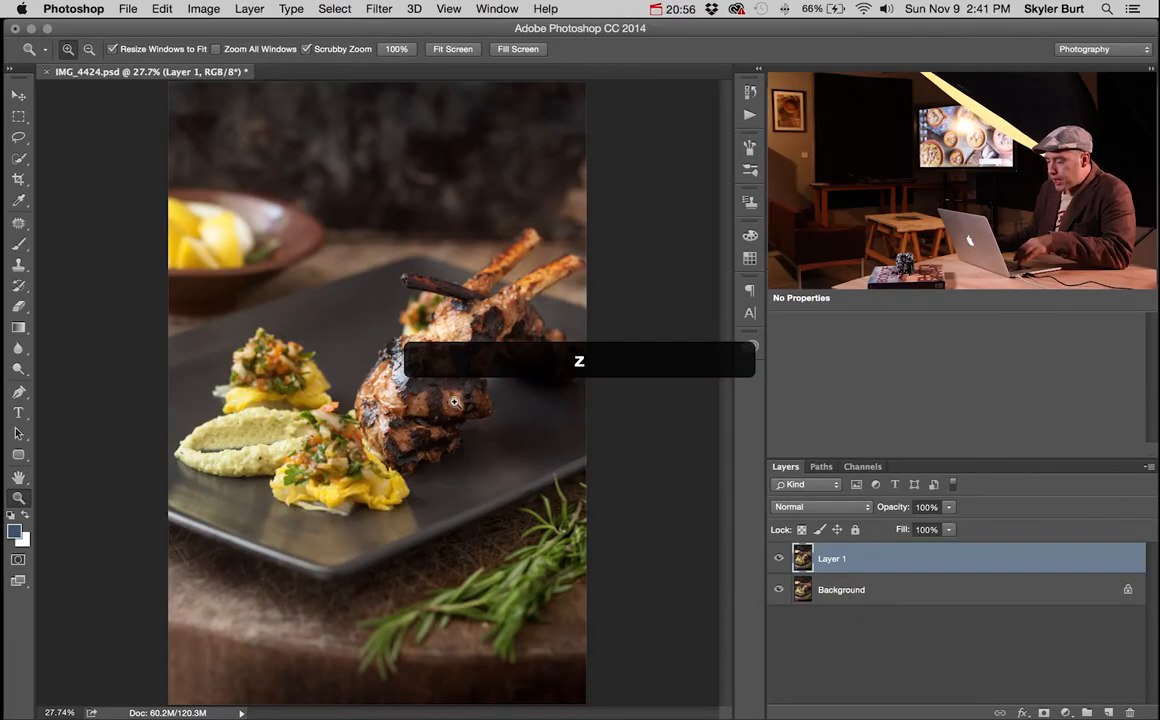
left_click_drag(453, 401, 530, 478)
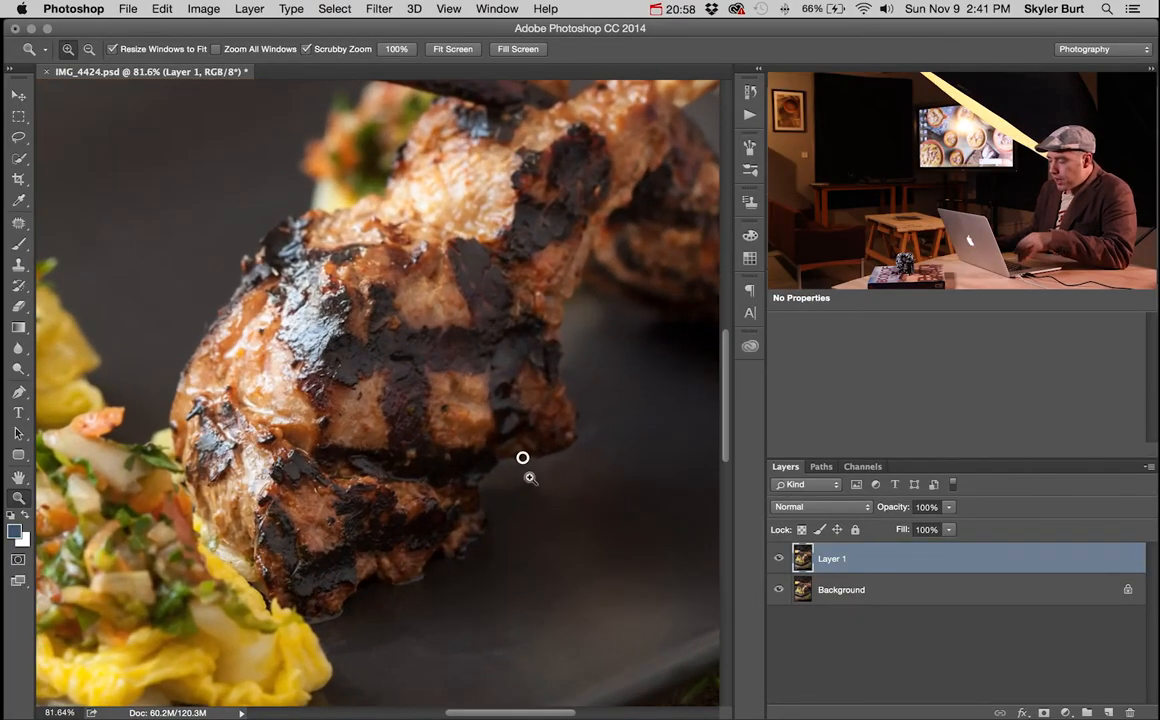
left_click(779, 560)
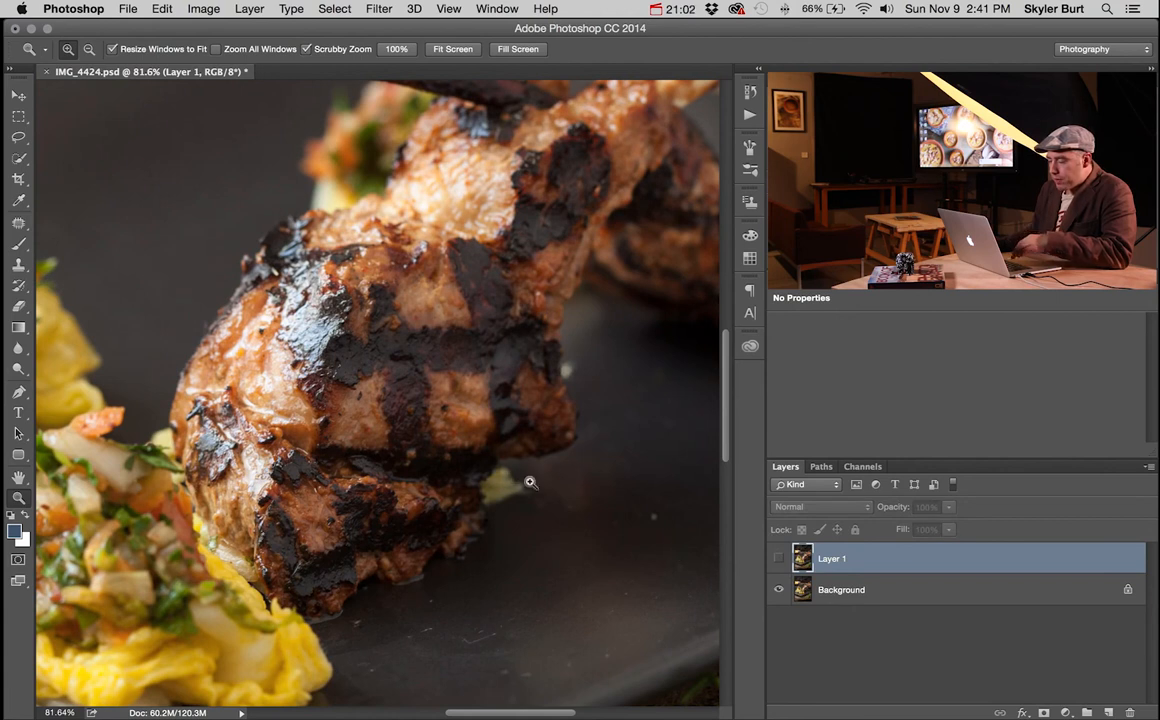
left_click(779, 559)
left_click(778, 560)
left_click(778, 560)
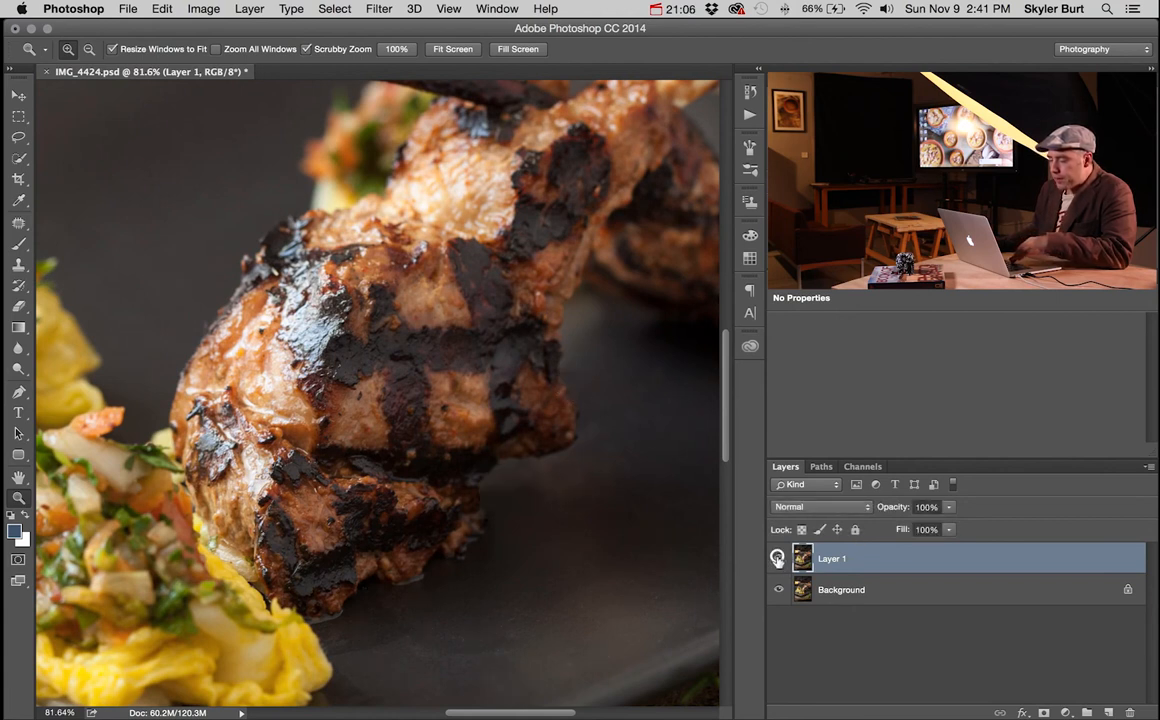
Step: Compare the puree's tail with Layer 1 hidden and shown
key("space")
left_click_drag(335, 551, 430, 551)
left_click(778, 560)
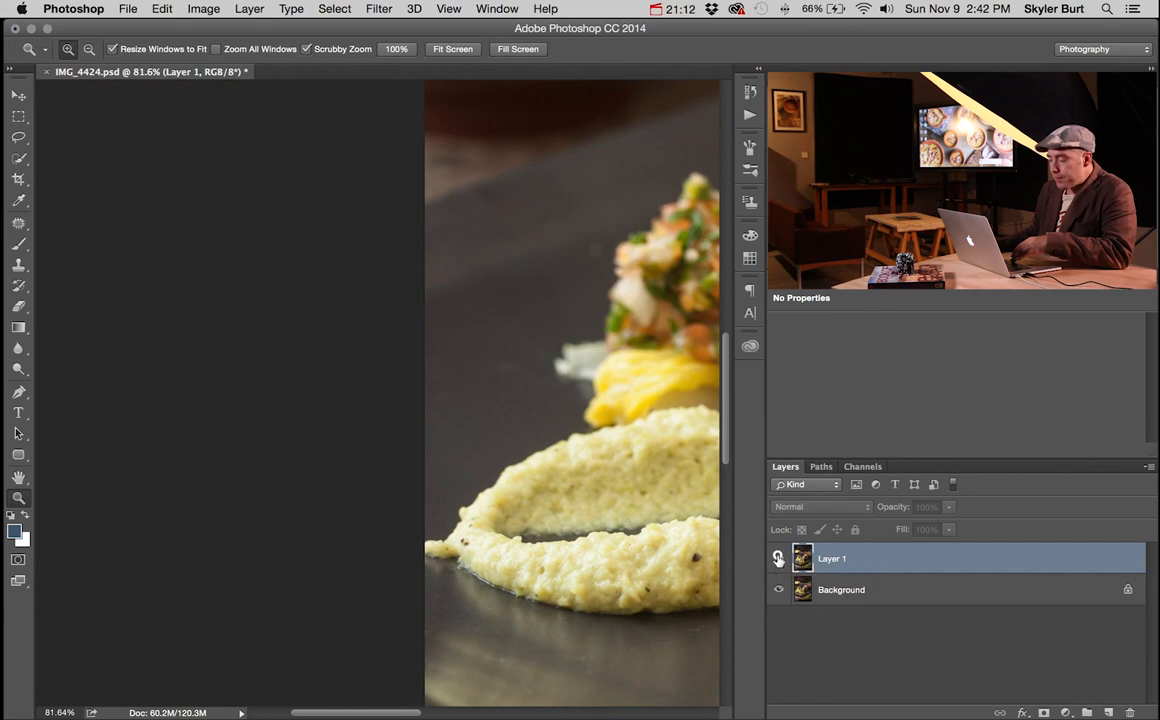
left_click(779, 560)
key("space")
left_click_drag(562, 552, 390, 440)
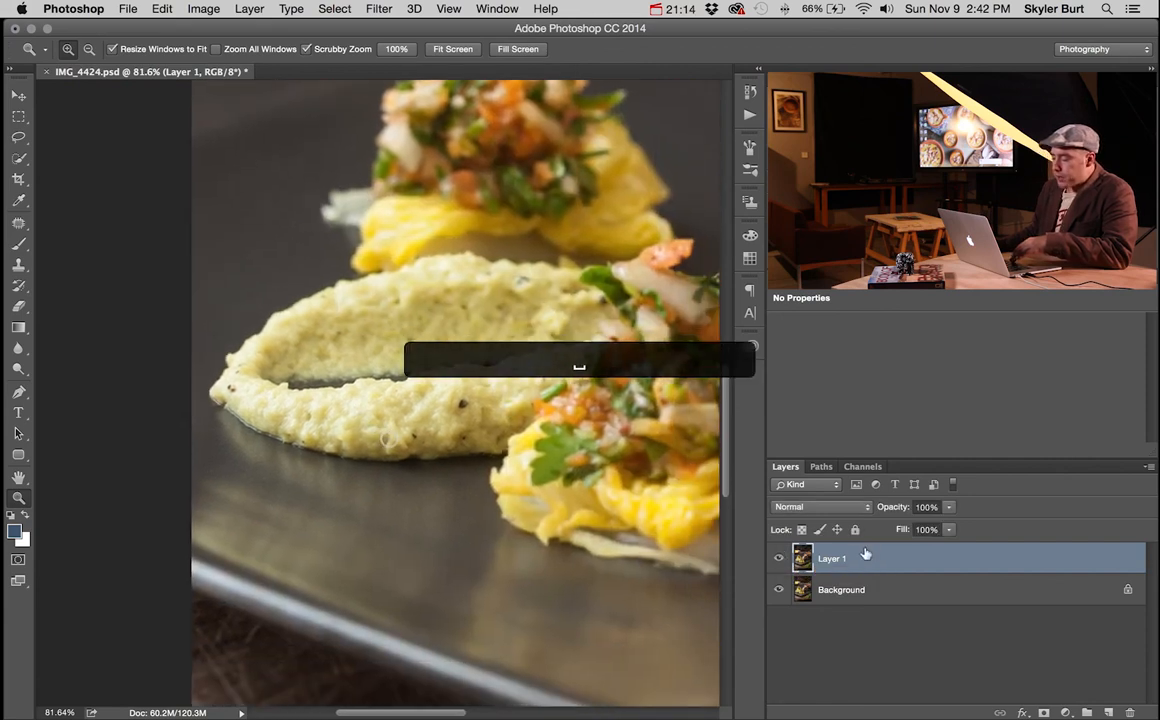
Step: Compare the plate in front of the puree and garnish before and after retouching, using Layer 1's visibility
left_click(779, 559)
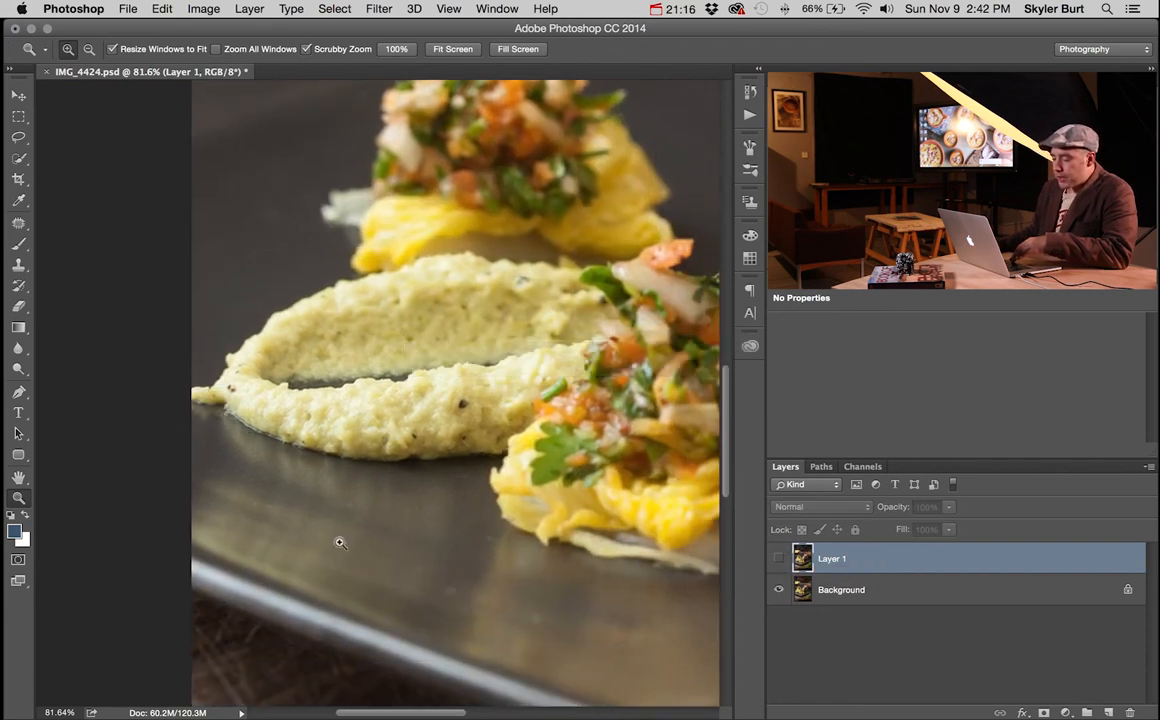
key("space")
left_click_drag(645, 611, 443, 583)
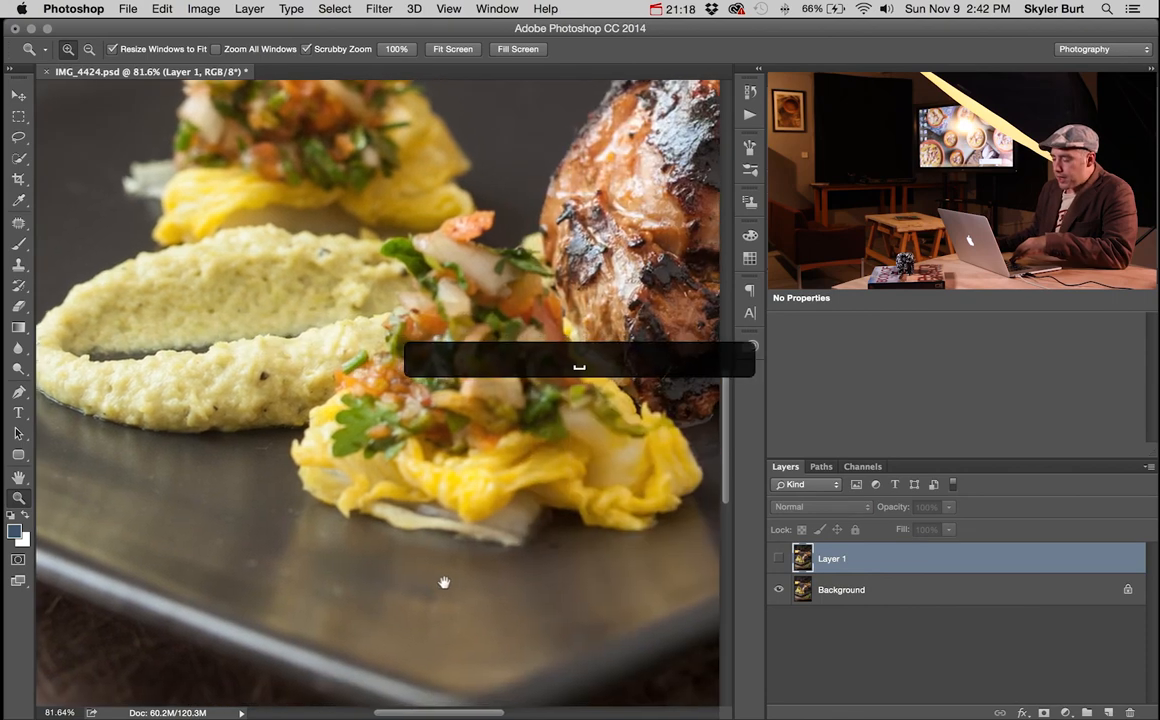
left_click_drag(274, 541, 505, 518)
key("space")
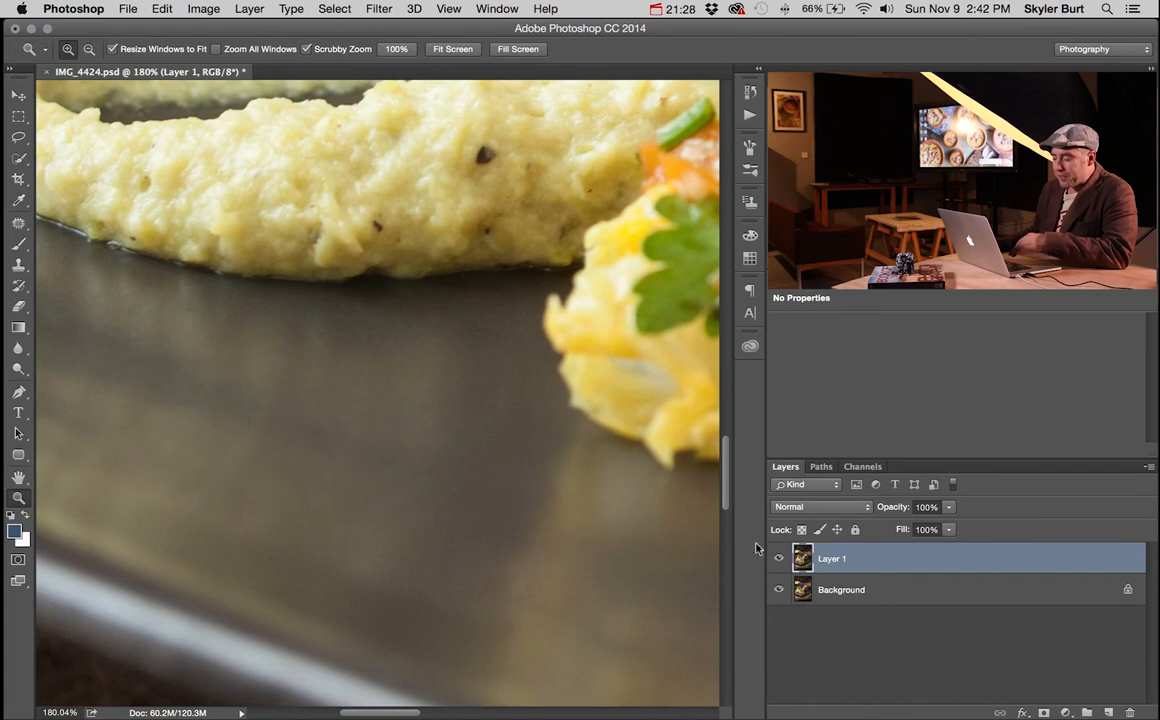
left_click(778, 560)
left_click_drag(570, 539, 478, 391)
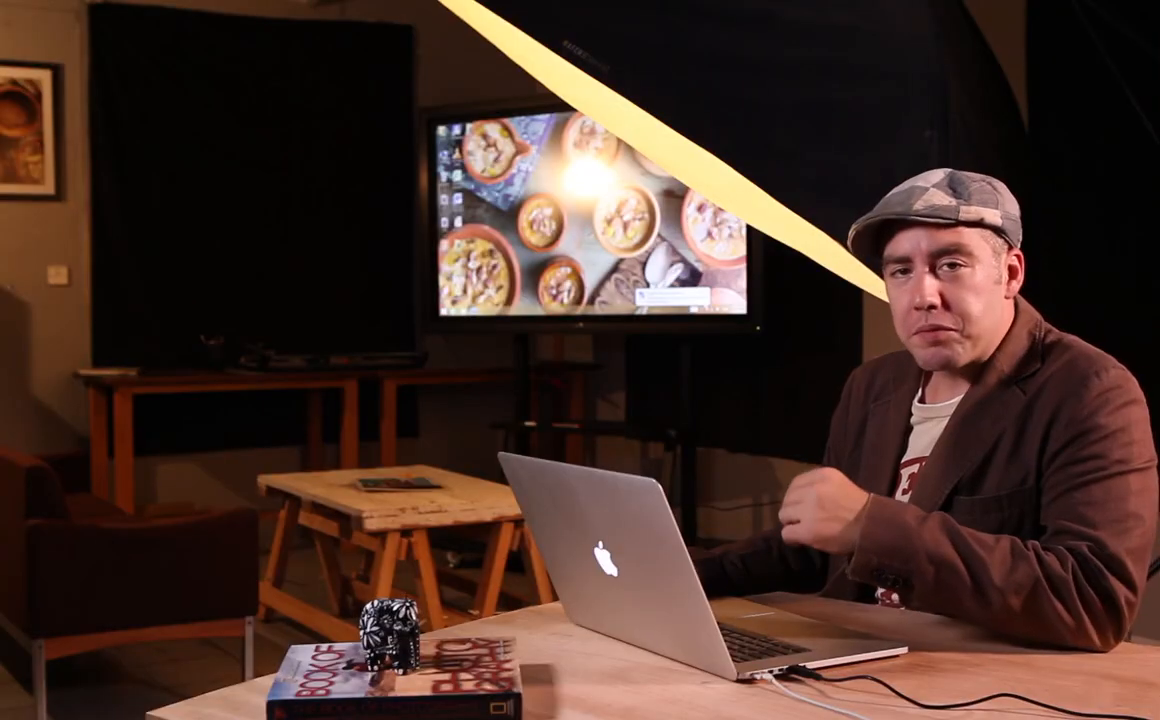